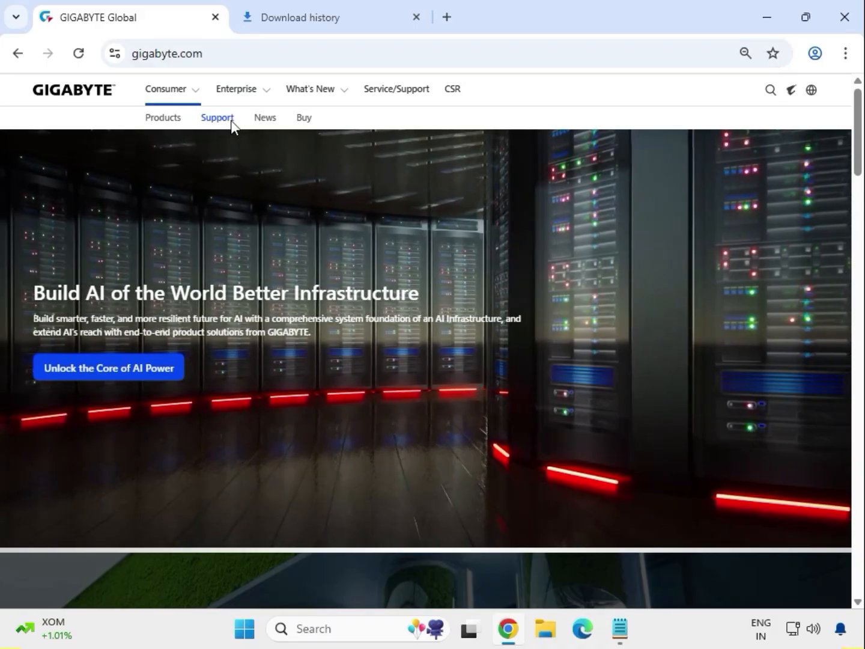
# - Find the B450 I AORUS PRO WIFI (rev. 1.0) in GIGABYTE's Download Center and open its driver downloads
pyautogui.moveTo(218, 127)
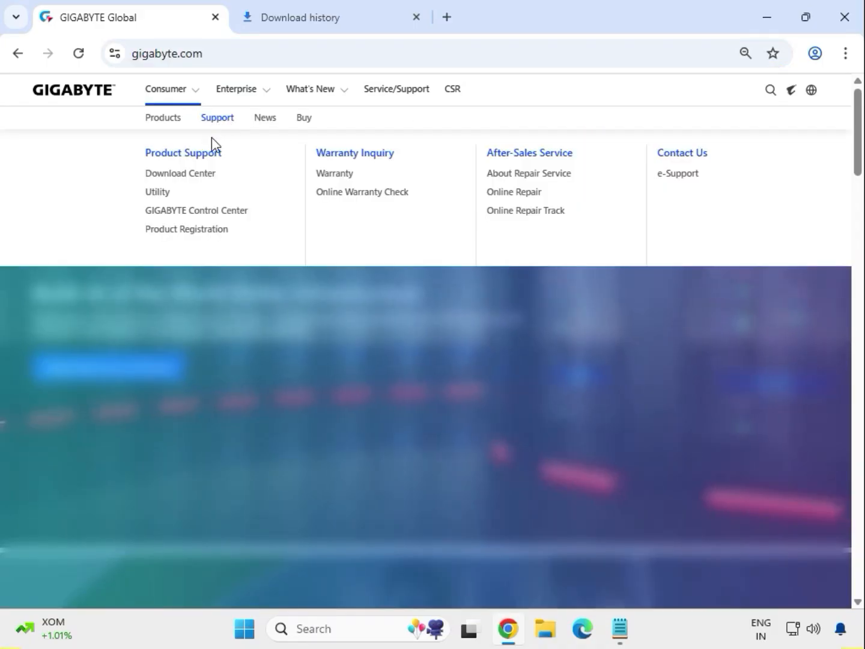
pyautogui.click(188, 176)
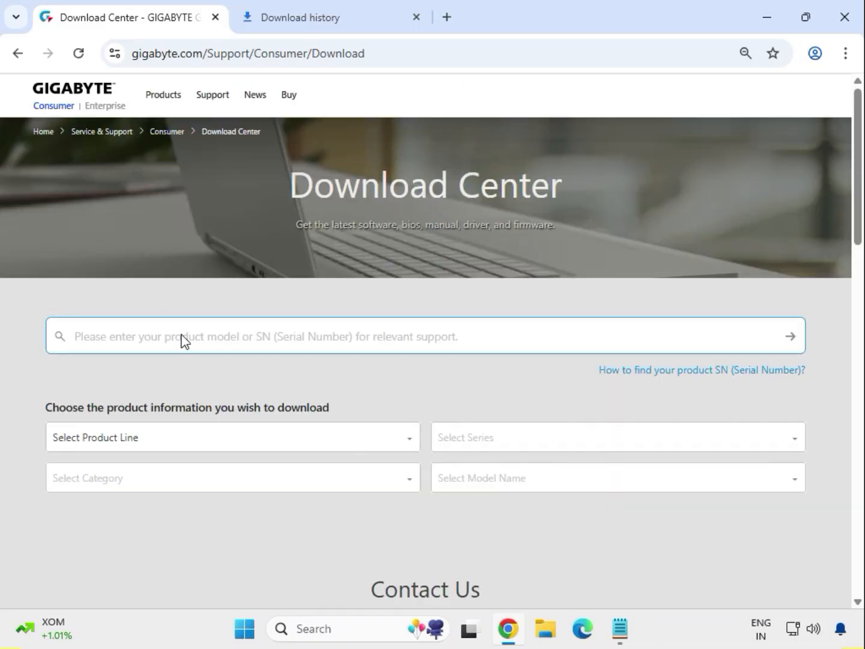
pyautogui.click(182, 337)
pyautogui.write('B450 I AORUS PRO WIFI')
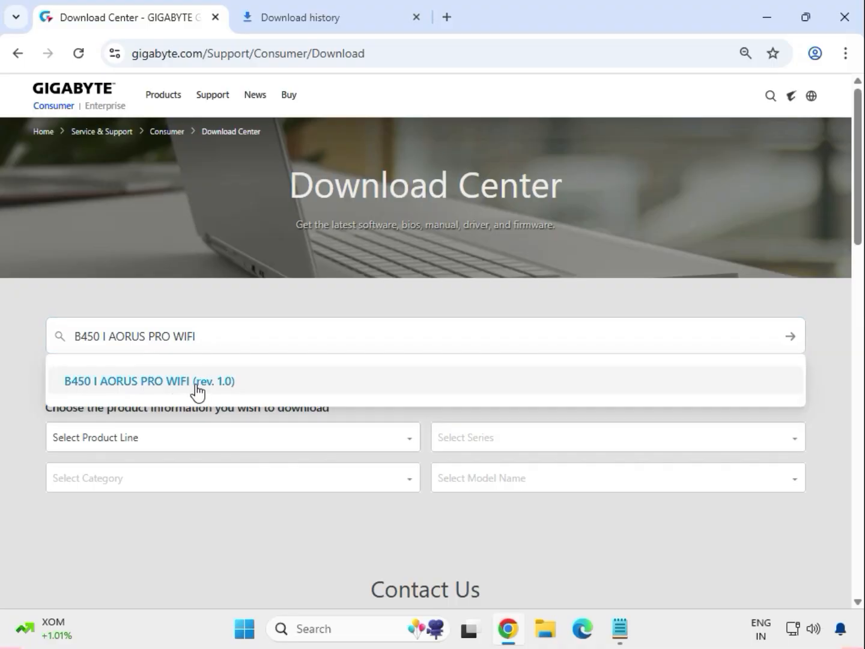
pyautogui.click(197, 385)
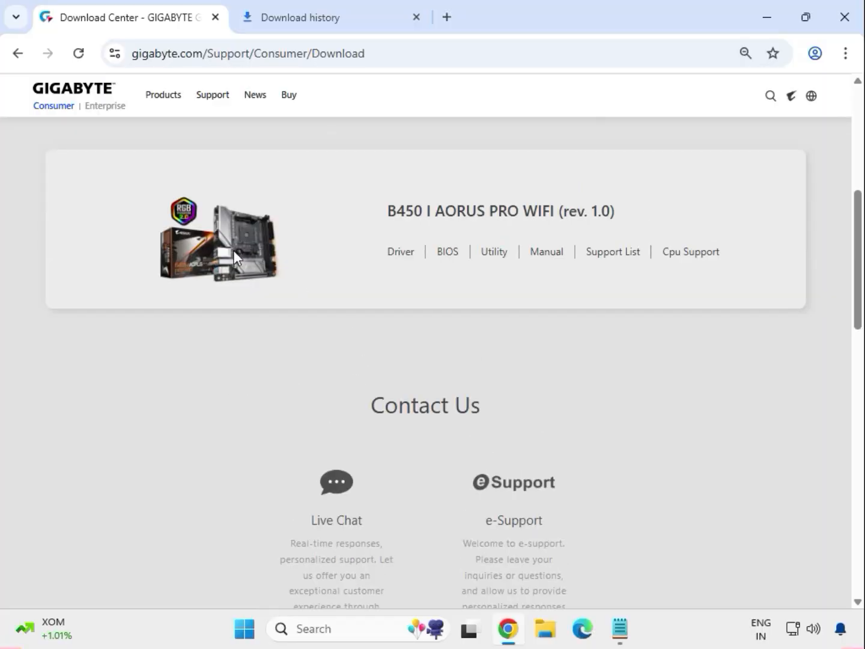
pyautogui.click(398, 255)
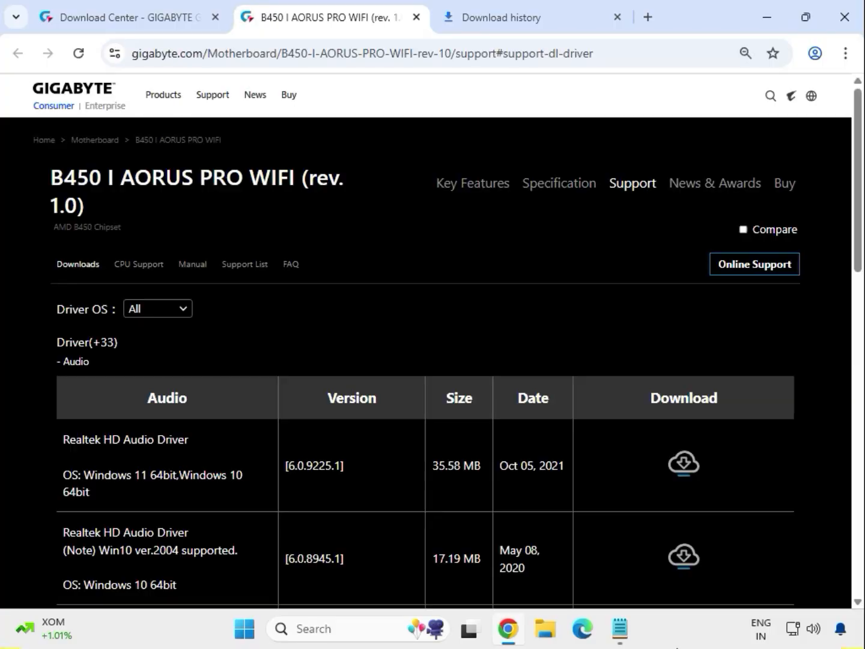
# - Filter the drivers for Windows 11 64bit and download the Realtek HD Audio Driver version 6.0.9225.1
pyautogui.click(183, 311)
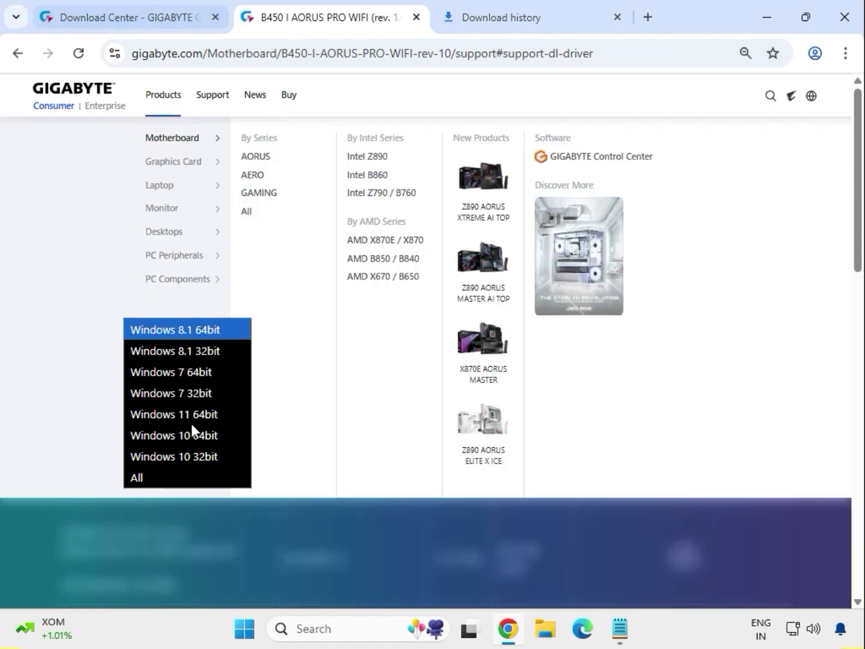
pyautogui.click(205, 415)
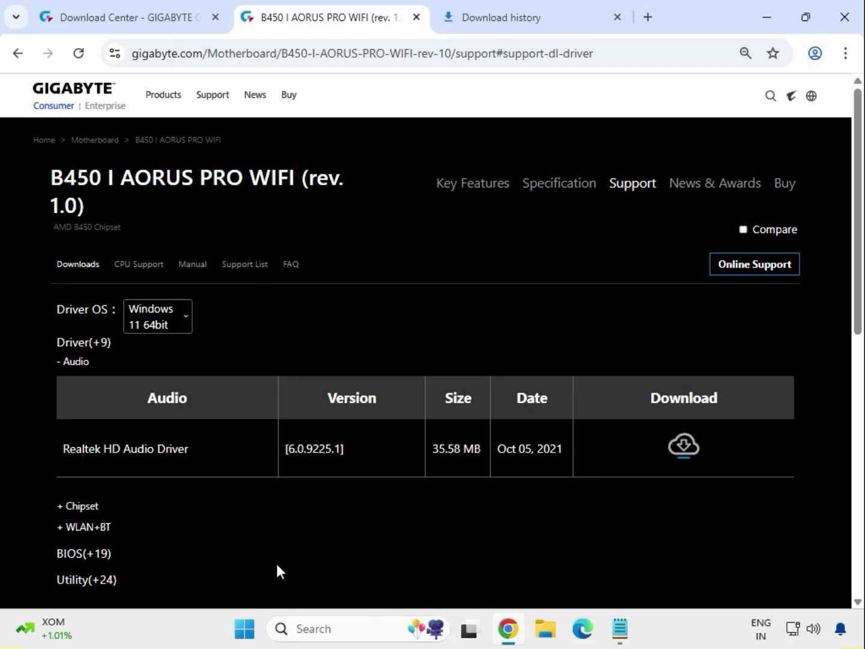
pyautogui.scroll(-1, 276, 547)
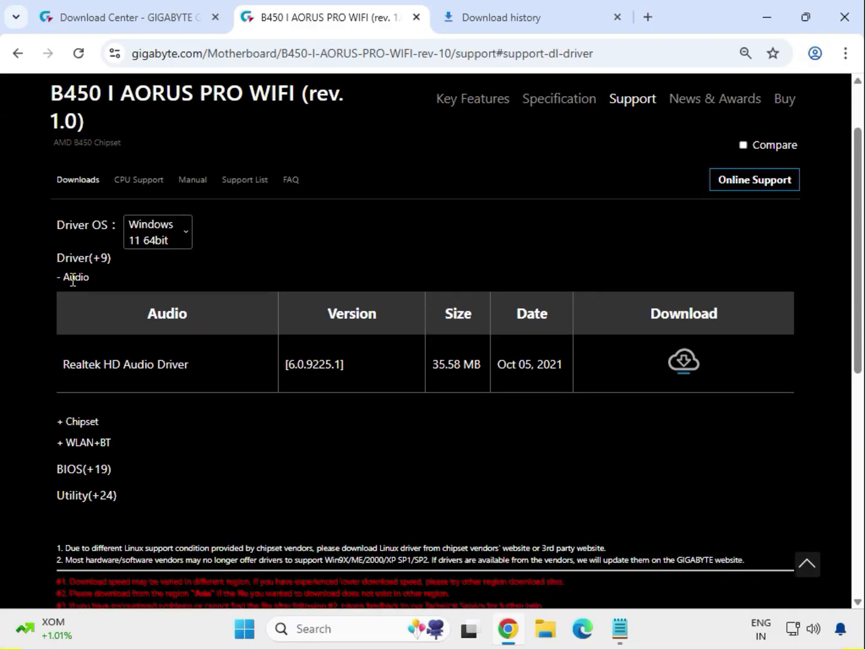
pyautogui.doubleClick(72, 280)
pyautogui.moveTo(96, 368); pyautogui.dragTo(158, 385)
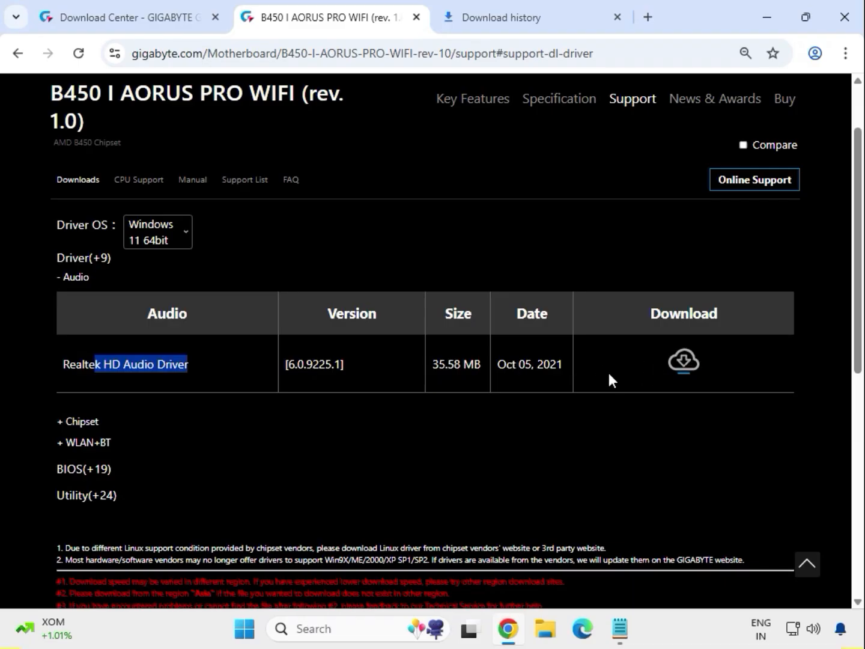
pyautogui.moveTo(649, 366); pyautogui.dragTo(683, 370)
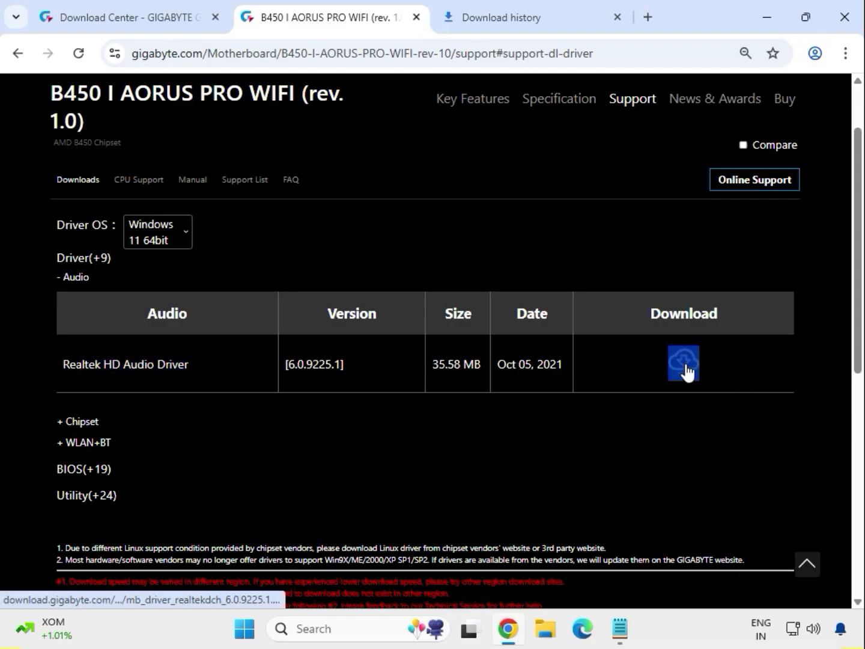
pyautogui.click(690, 369)
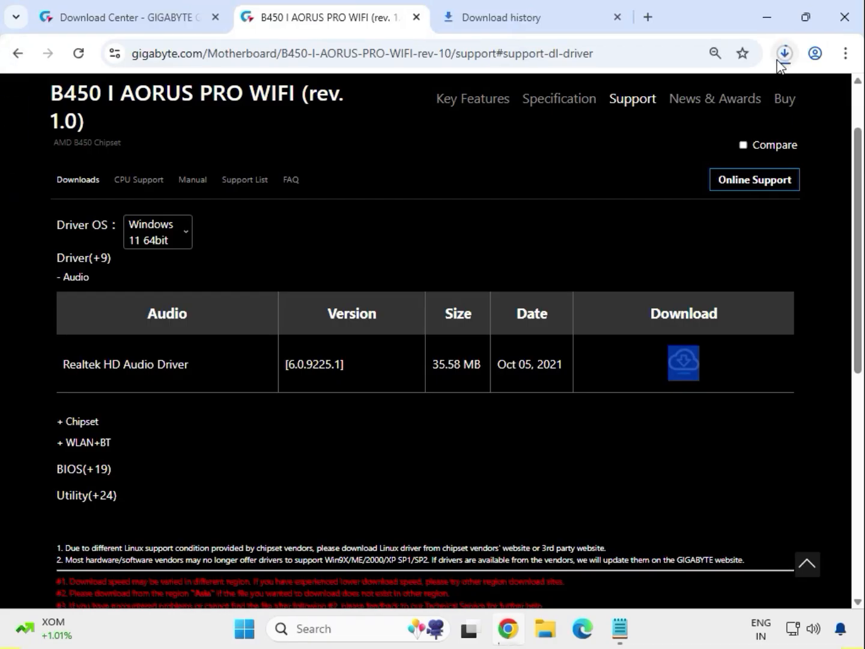
pyautogui.click(781, 55)
pyautogui.click(810, 305)
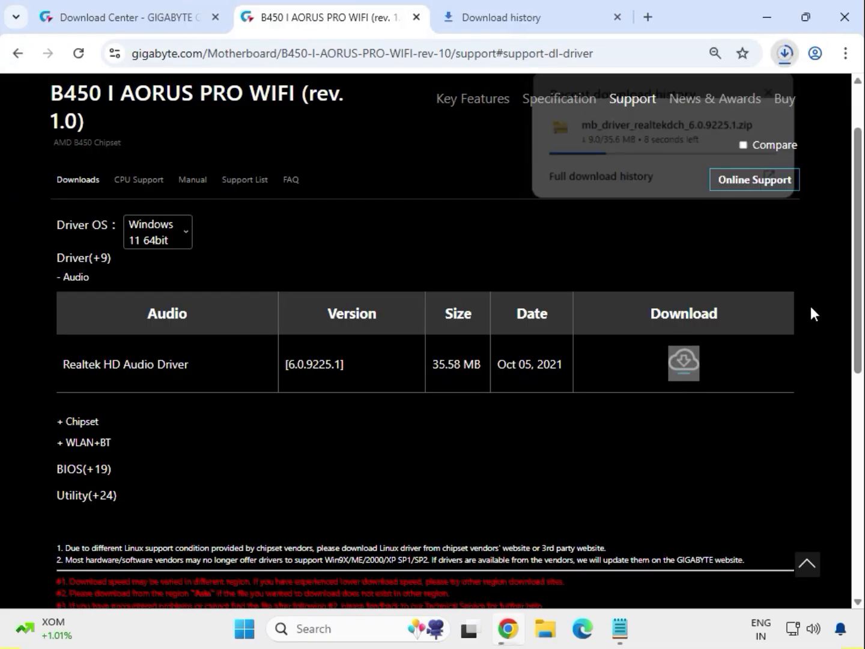
# - Expand the Chipset drivers and download the AMD Chipset Driver version 5.11.02.217
pyautogui.click(85, 422)
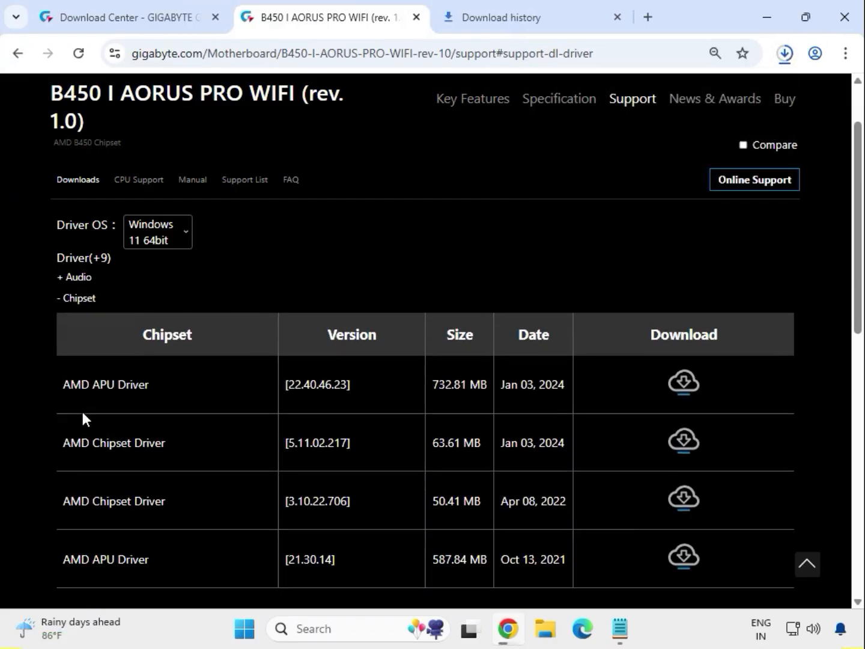
pyautogui.moveTo(68, 443); pyautogui.dragTo(657, 450)
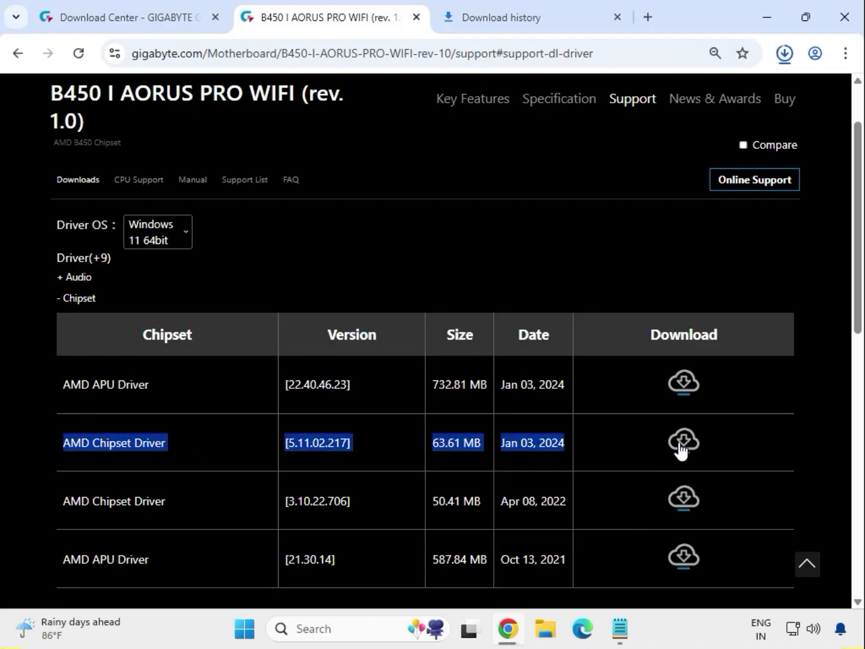
pyautogui.click(681, 445)
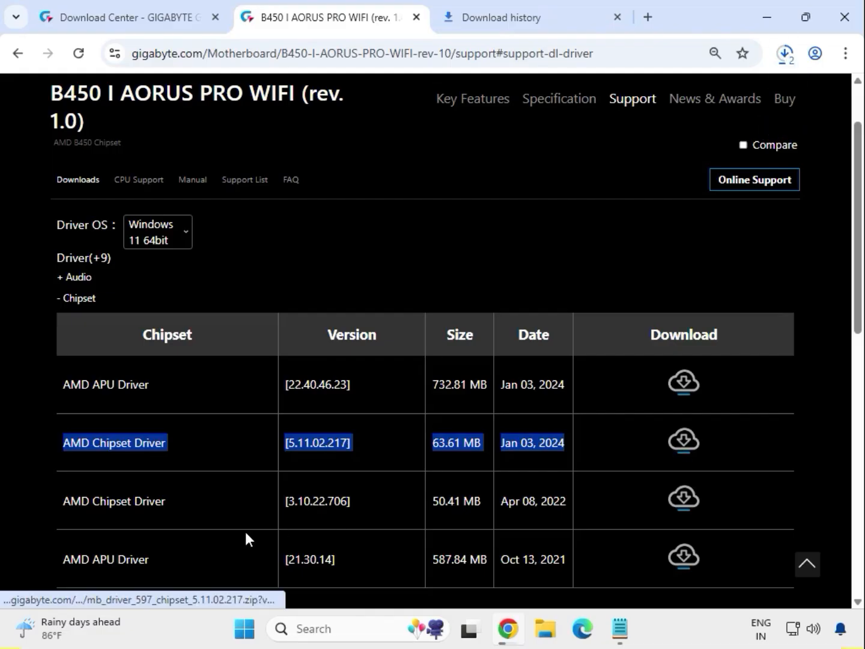
# - Download the Intel Bluetooth Driver 22.170.0.2 and the Intel WIFI driver 22.200.0.6 from the WLAN+BT category
pyautogui.scroll(-4, 237, 531)
pyautogui.click(93, 375)
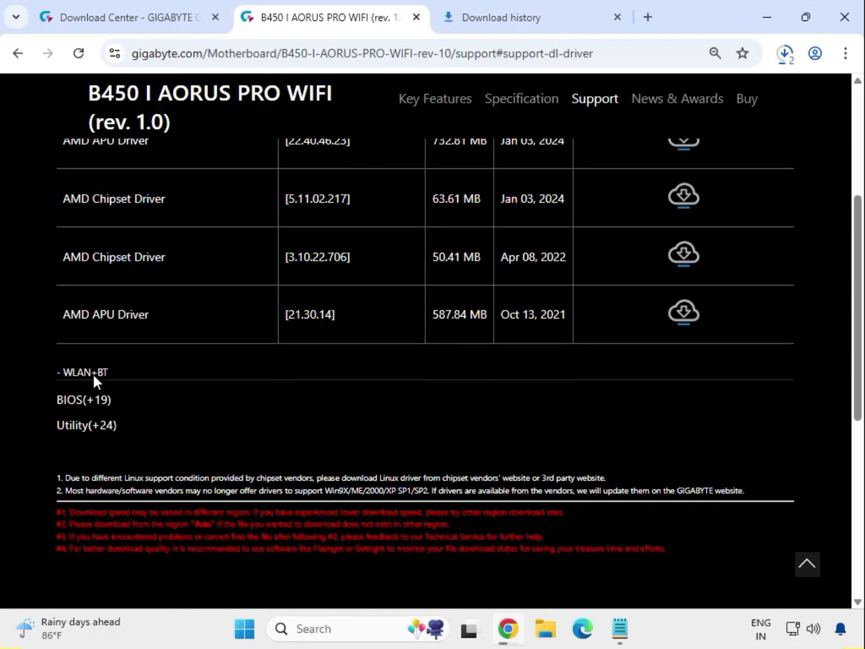
pyautogui.scroll(2, 109, 345)
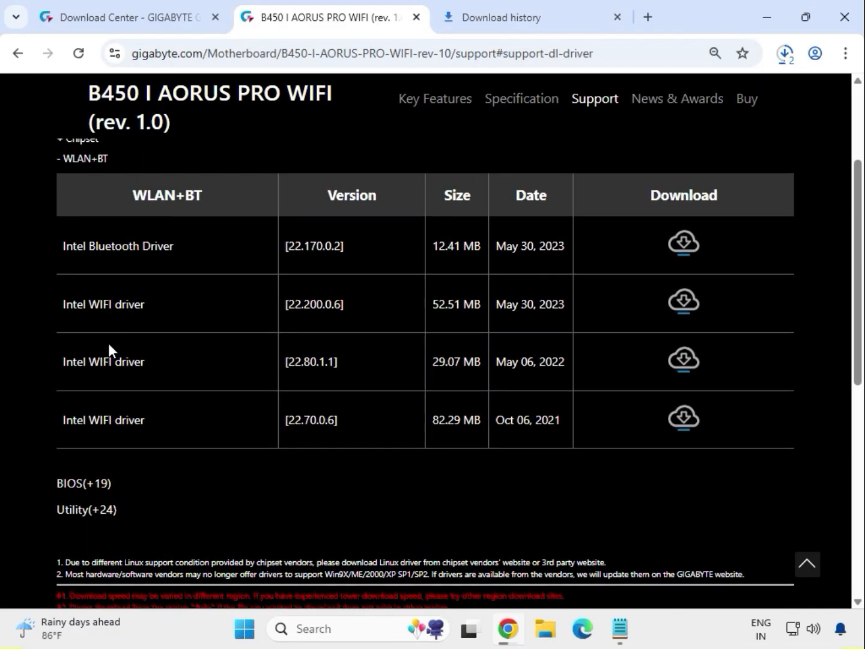
pyautogui.moveTo(86, 241); pyautogui.dragTo(736, 252)
pyautogui.click(686, 244)
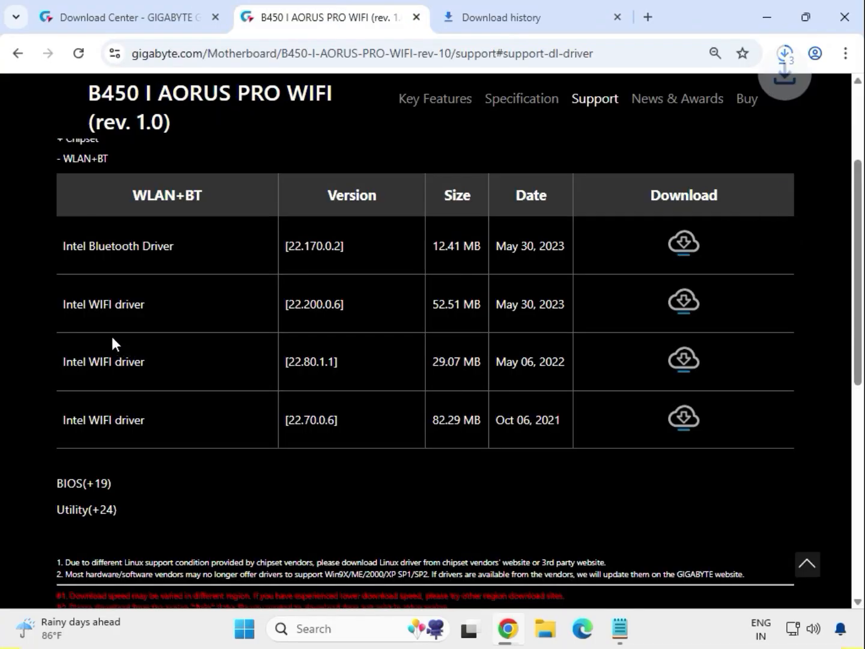
pyautogui.moveTo(88, 305); pyautogui.dragTo(441, 311)
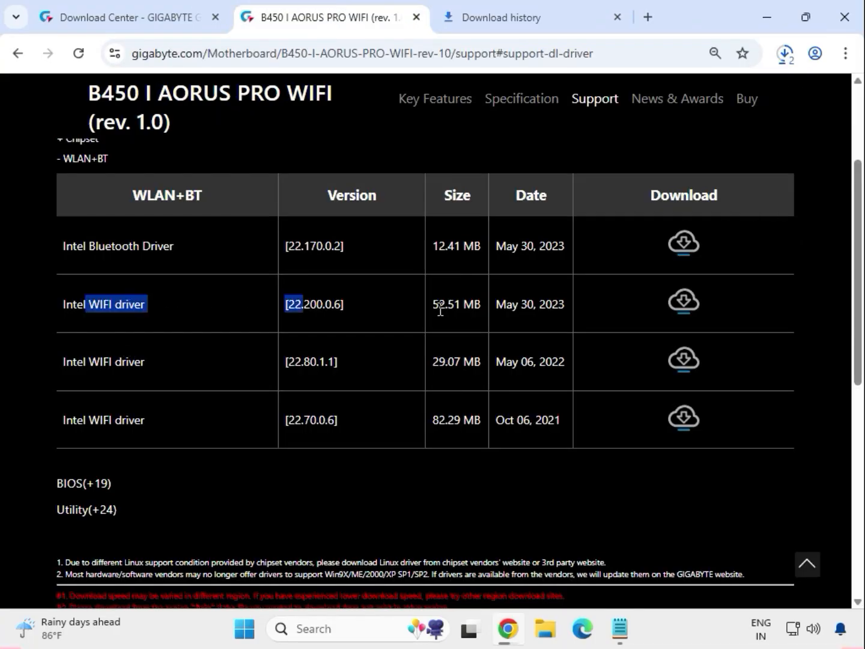
pyautogui.click(693, 308)
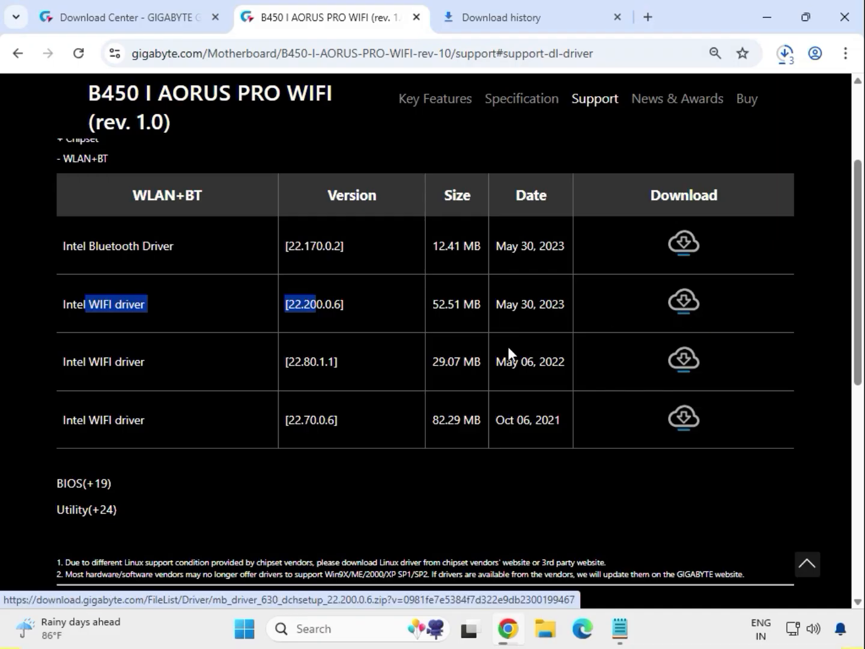
# - Show the downloaded driver archives in their folder in File Explorer
pyautogui.click(787, 55)
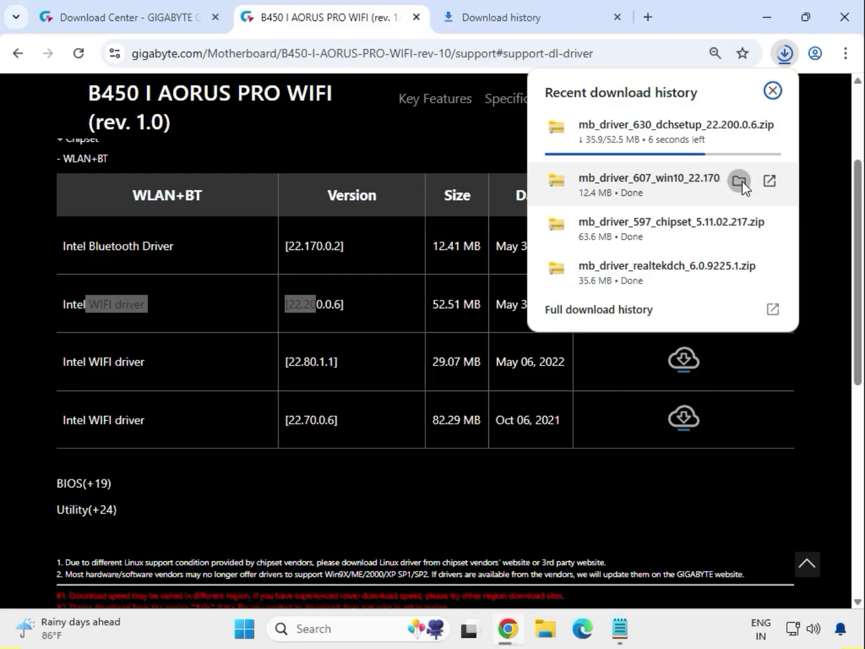
pyautogui.click(740, 181)
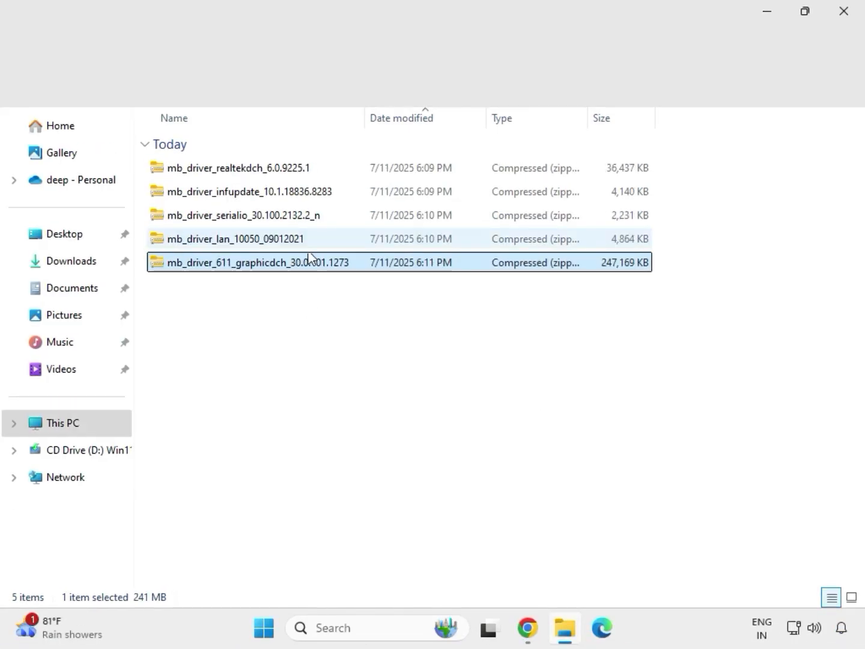
pyautogui.moveTo(309, 293); pyautogui.dragTo(267, 158)
# - Extract the mb_driver_611_graphicdch_30.0.101.1273 archive to its default folder in Downloads and close the window of extracted files
pyautogui.click(302, 267)
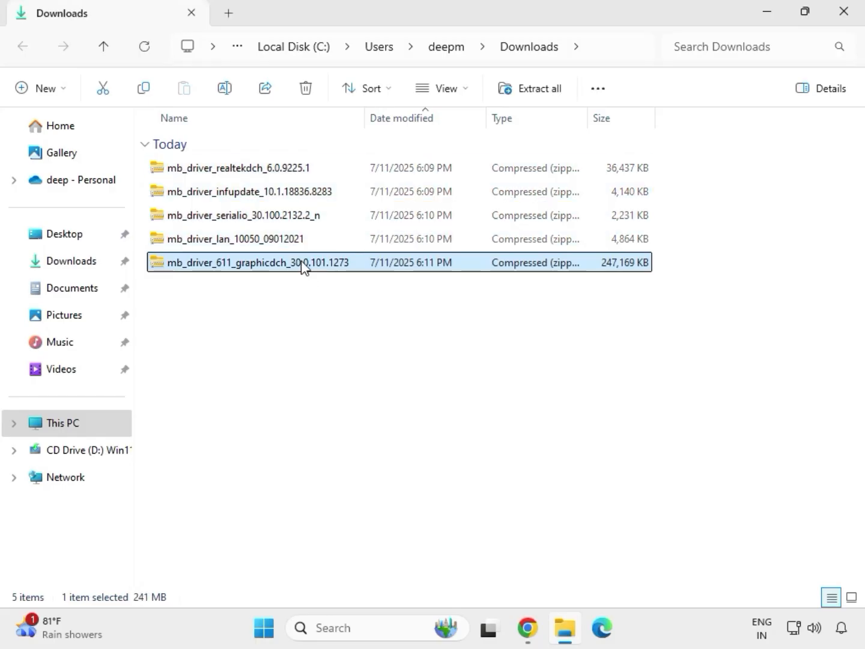
pyautogui.rightClick(302, 266)
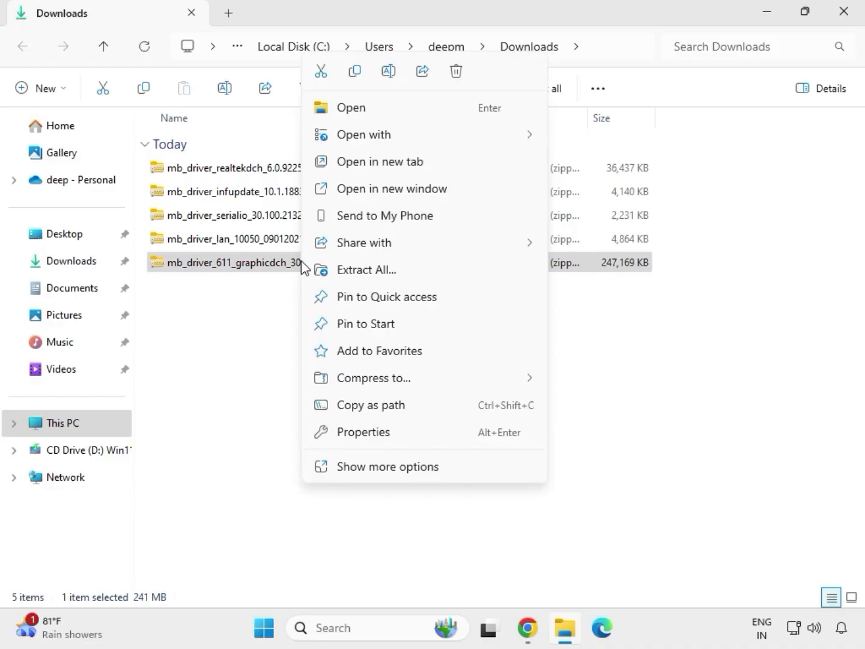
pyautogui.click(387, 470)
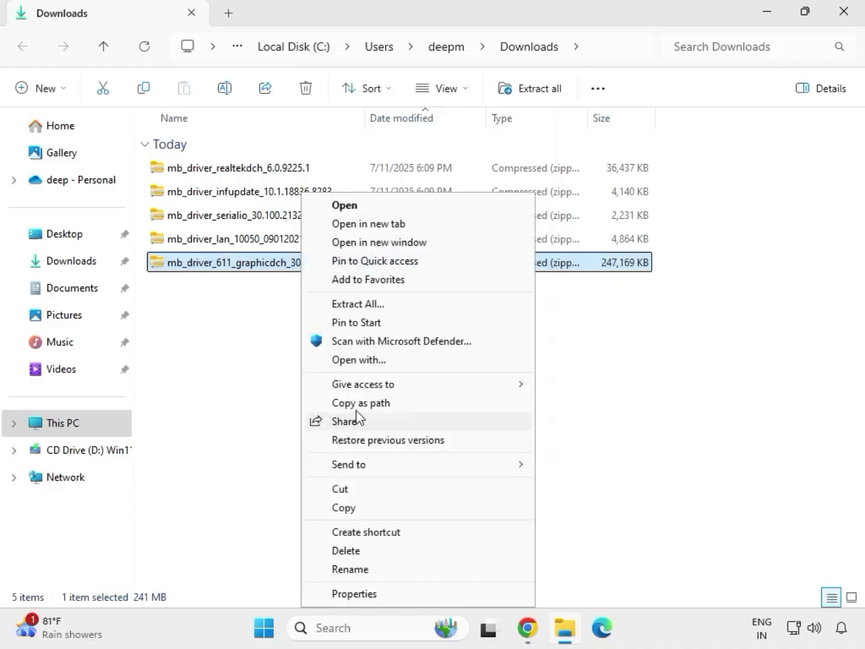
pyautogui.click(364, 305)
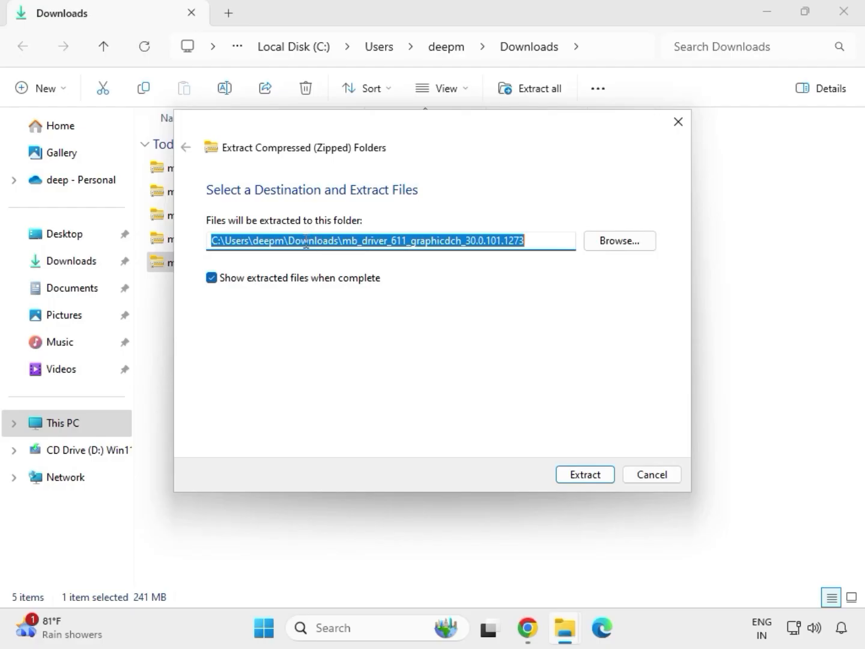
pyautogui.click(590, 476)
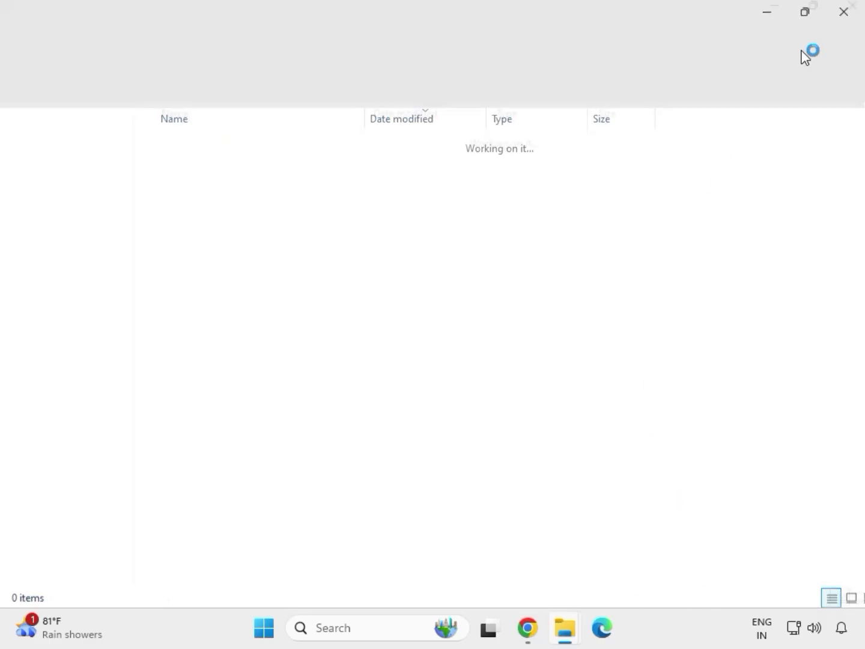
pyautogui.click(841, 17)
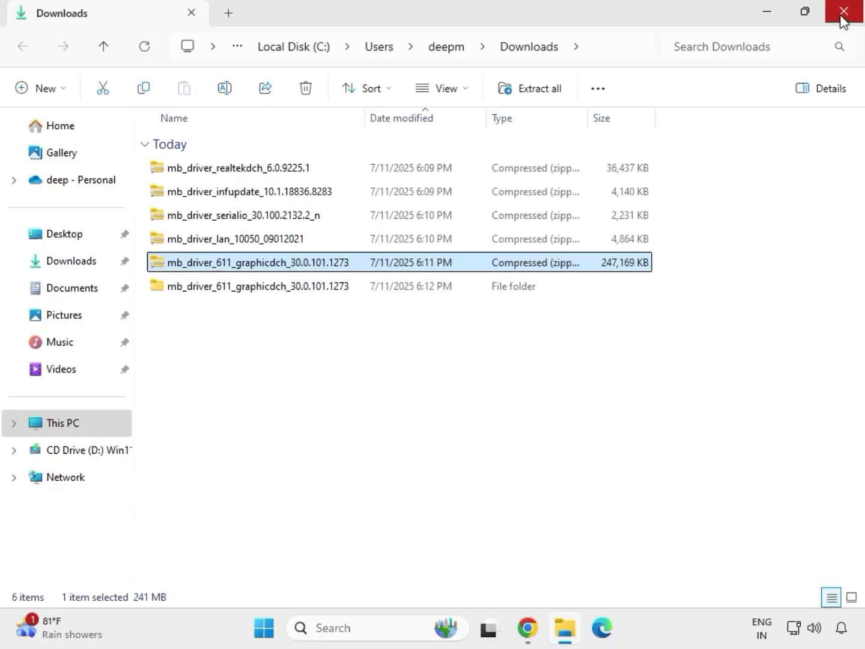
# - Extract the mb_driver_lan_10050_09012021 archive to its default folder in Downloads and close the window of extracted files
pyautogui.click(218, 242)
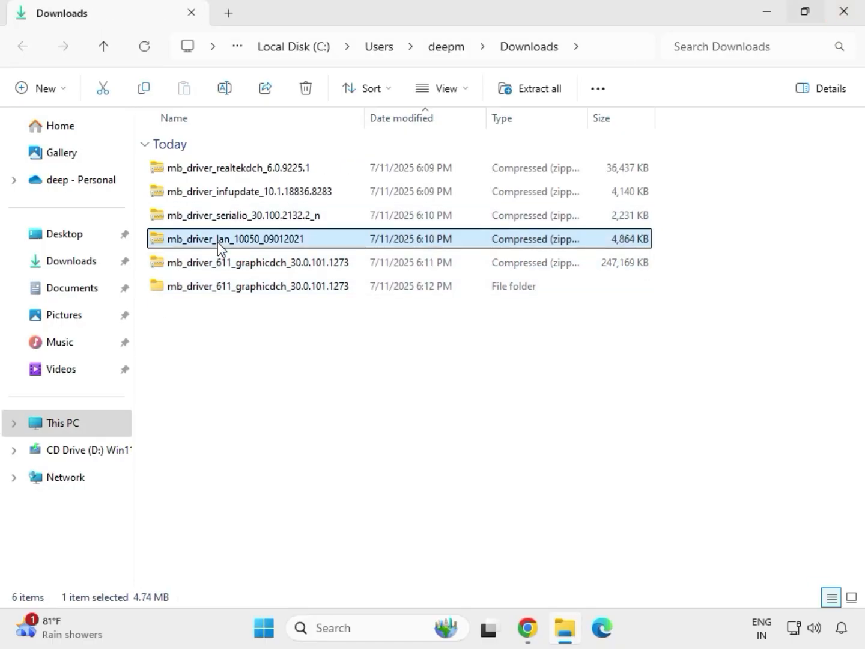
pyautogui.rightClick(218, 242)
pyautogui.click(288, 467)
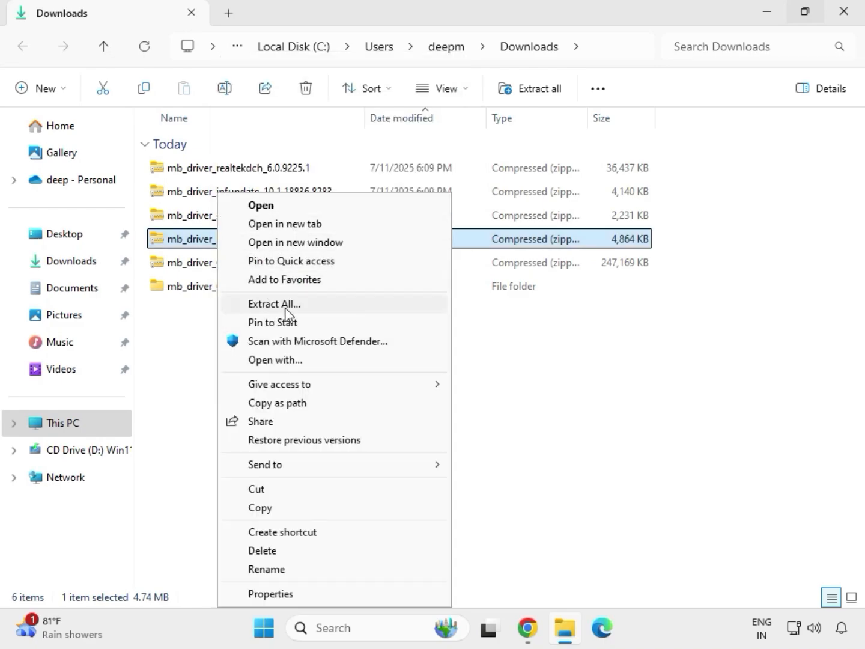
pyautogui.click(274, 304)
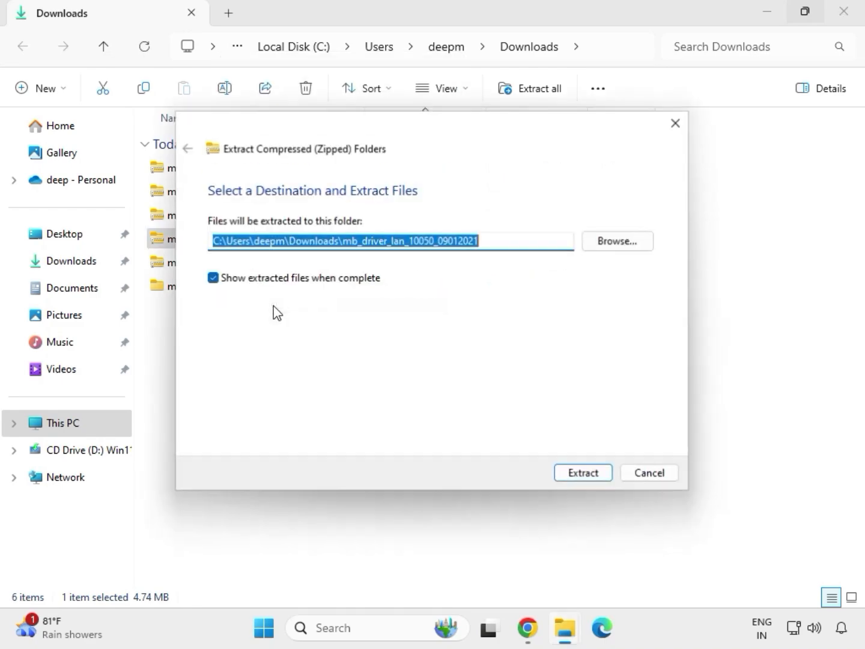
pyautogui.click(580, 476)
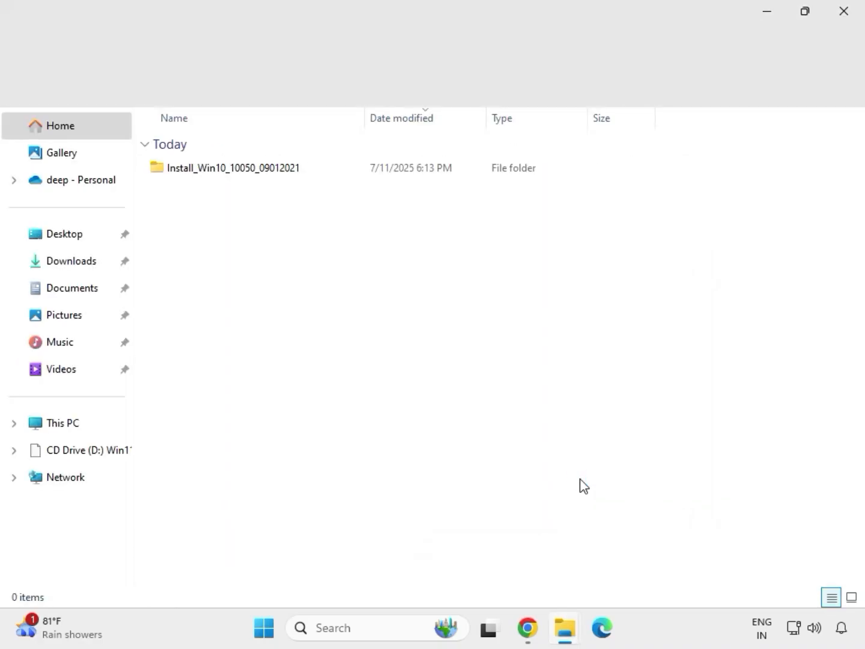
pyautogui.click(845, 11)
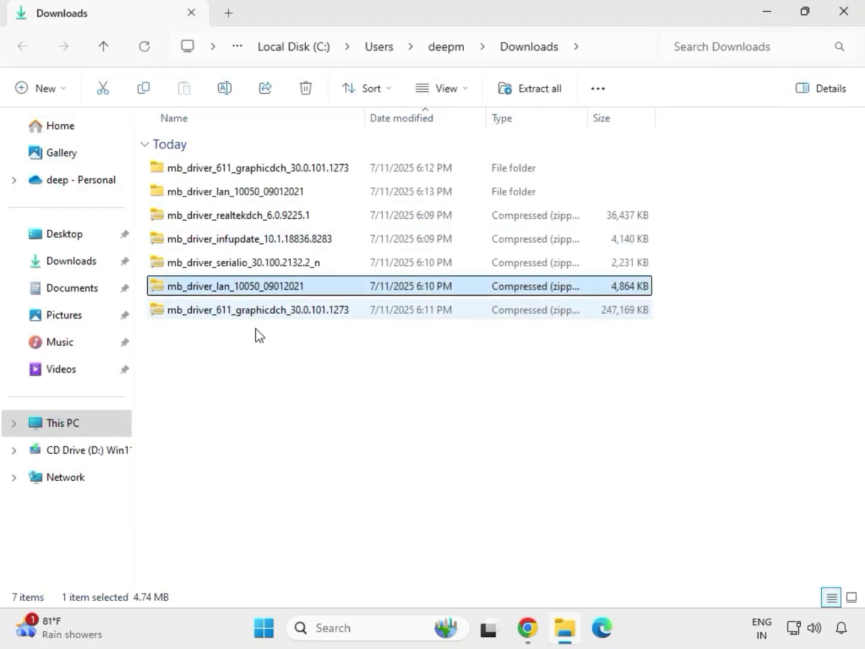
# - Extract the mb_driver_serialio_30.100.2132.2_n archive to its default folder in Downloads and close the window of extracted files
pyautogui.click(217, 268)
pyautogui.rightClick(215, 267)
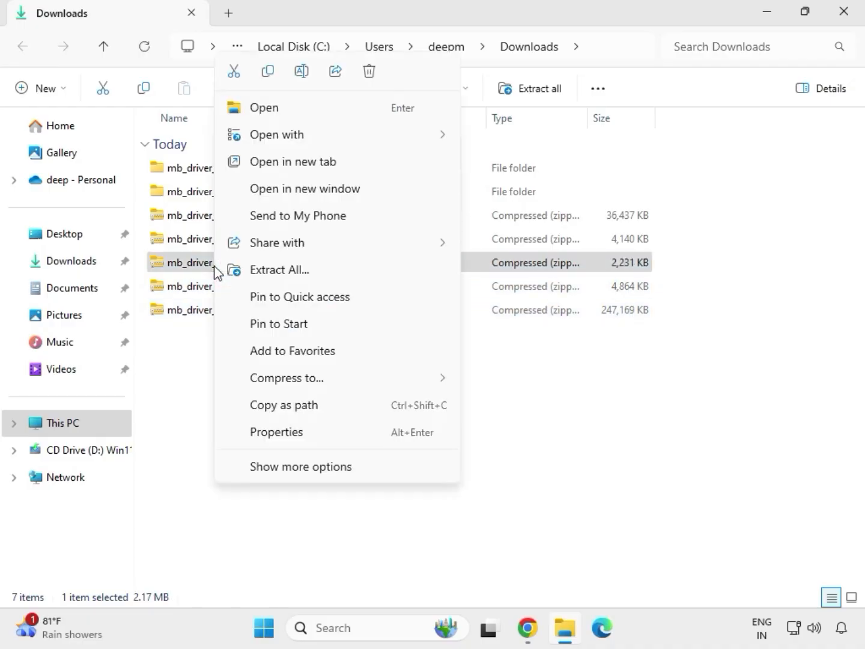
pyautogui.click(267, 272)
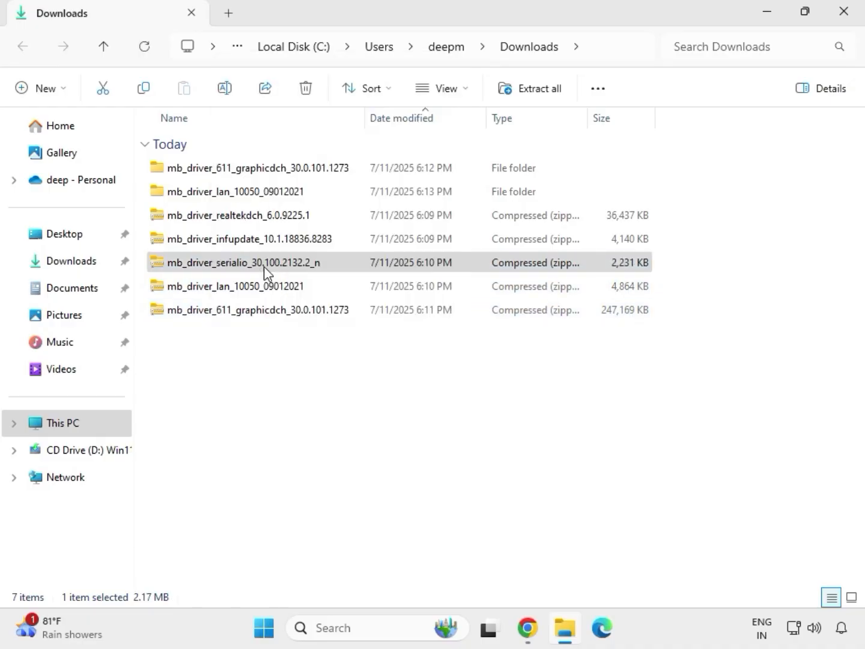
pyautogui.click(578, 476)
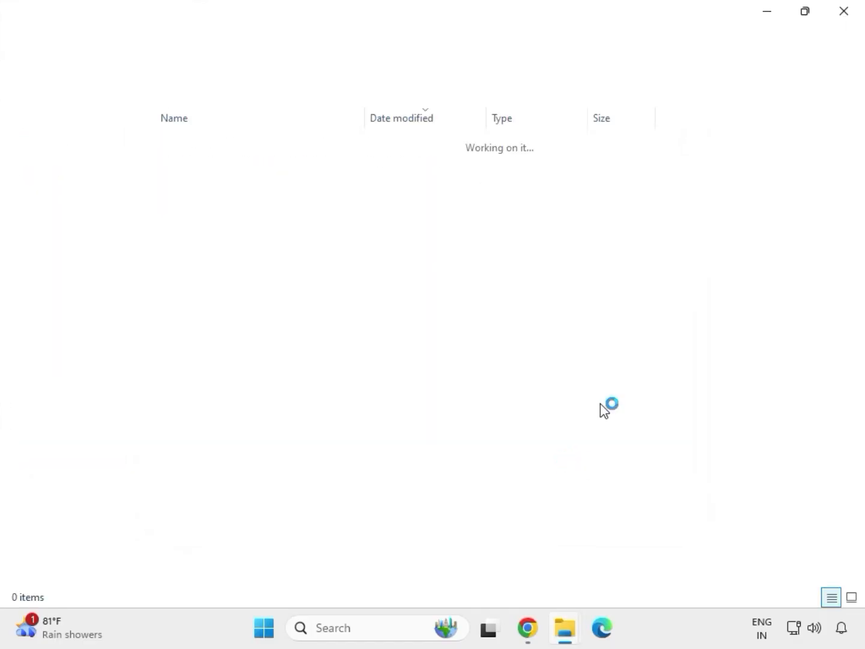
pyautogui.click(844, 13)
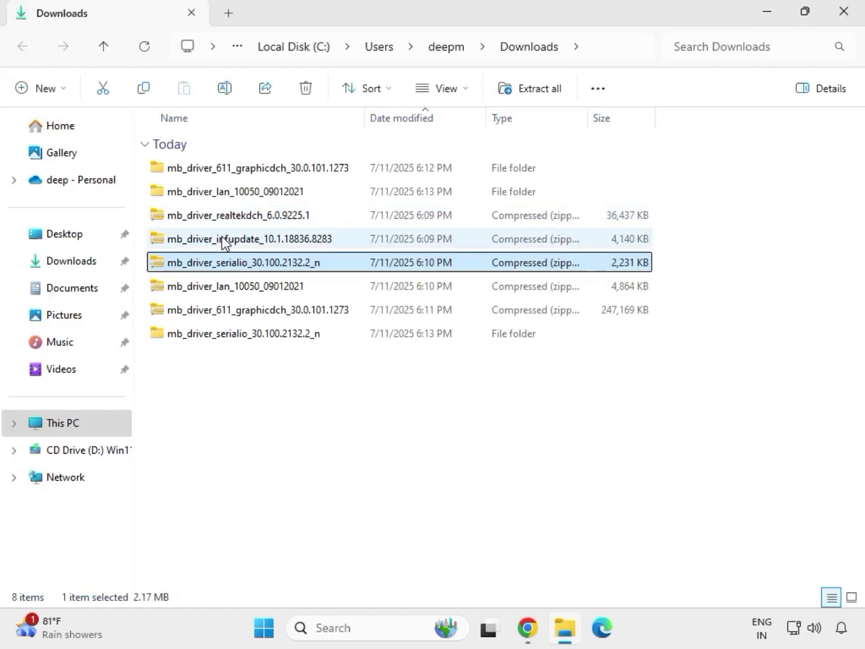
# - Extract the mb_driver_infupdate_10.1.18836.8283 archive to its default folder in Downloads and close the window of extracted files
pyautogui.click(224, 240)
pyautogui.rightClick(224, 242)
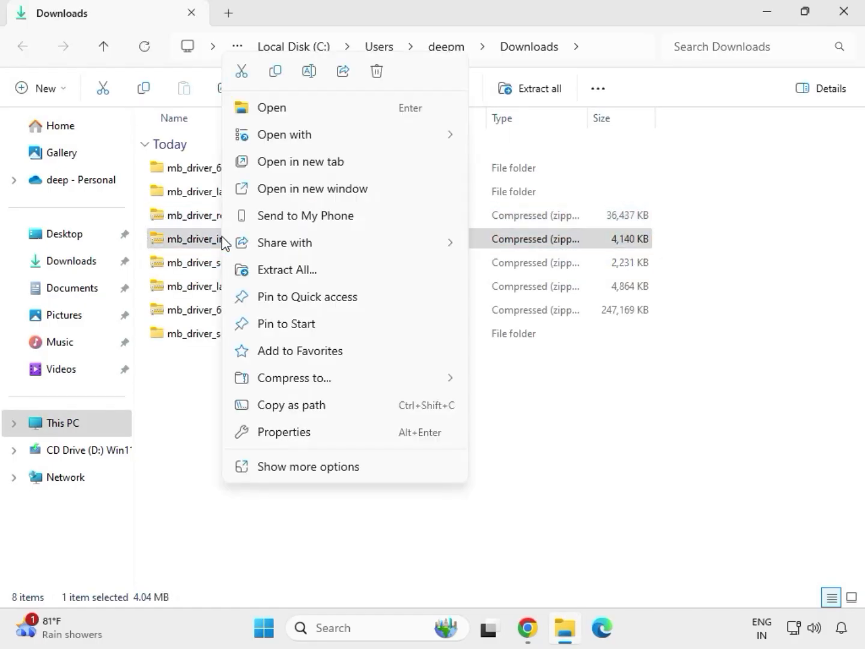
pyautogui.click(306, 271)
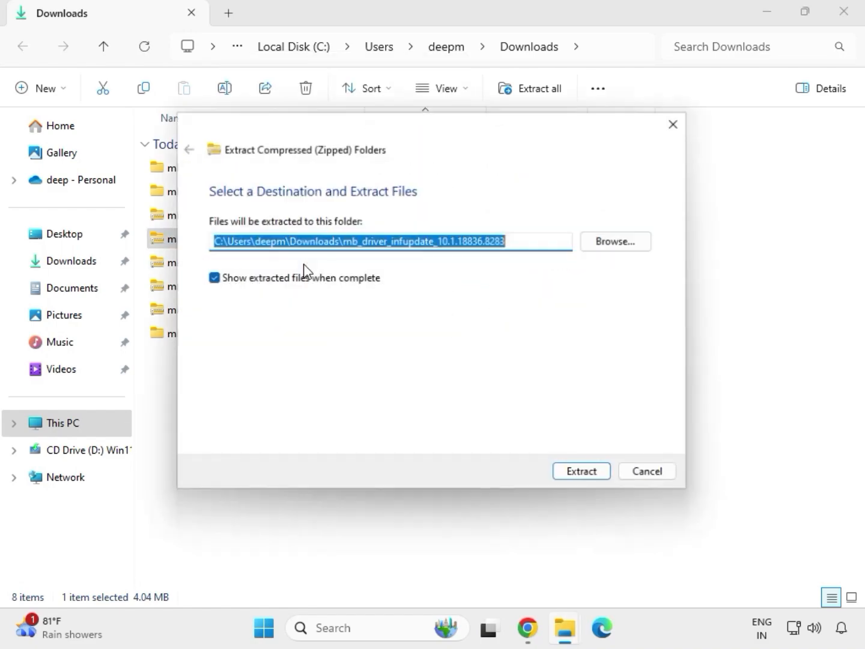
pyautogui.click(577, 480)
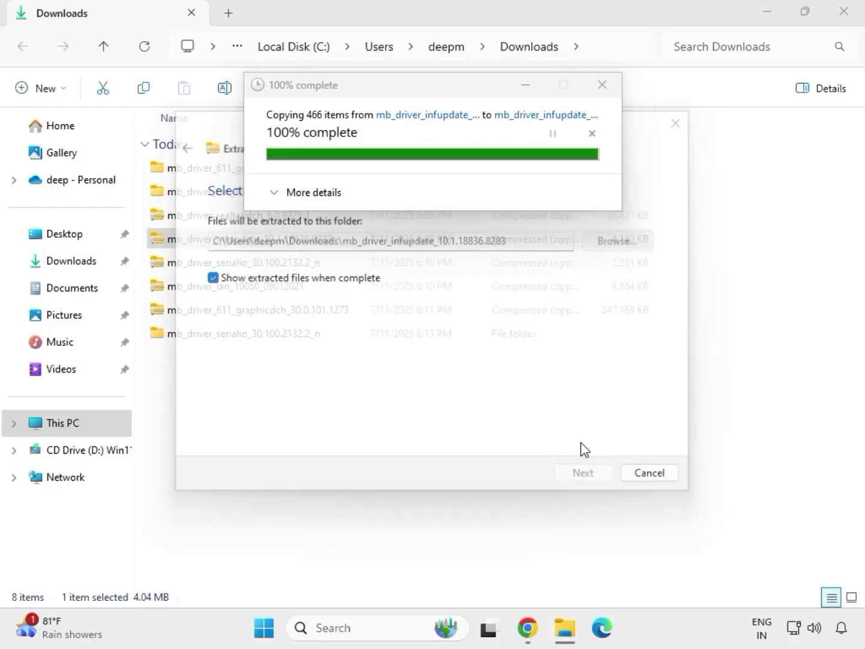
pyautogui.click(844, 14)
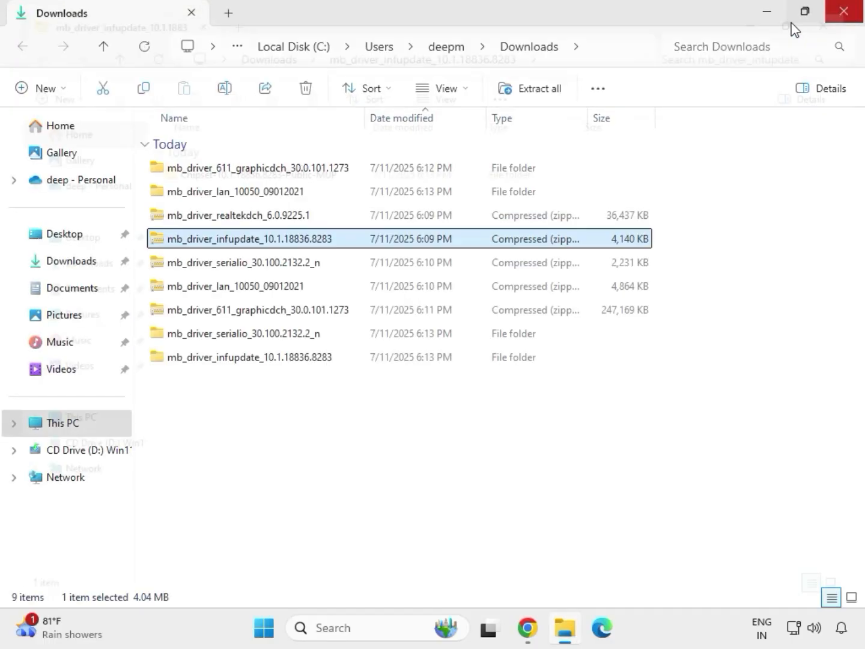
# - Extract the mb_driver_realtekdch_6.0.9225.1 archive to its default folder in Downloads and close the window of extracted files
pyautogui.click(233, 219)
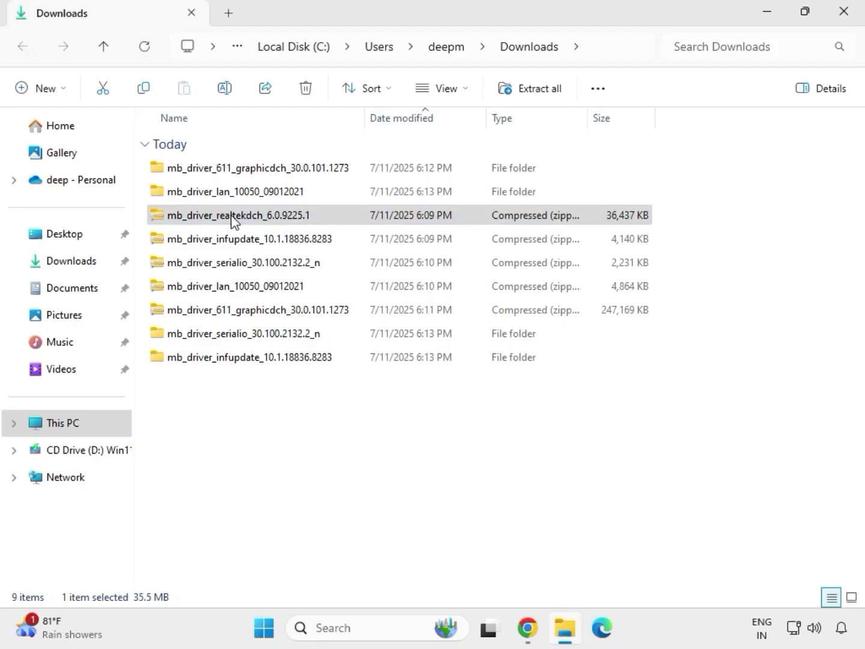
pyautogui.rightClick(233, 219)
pyautogui.click(282, 270)
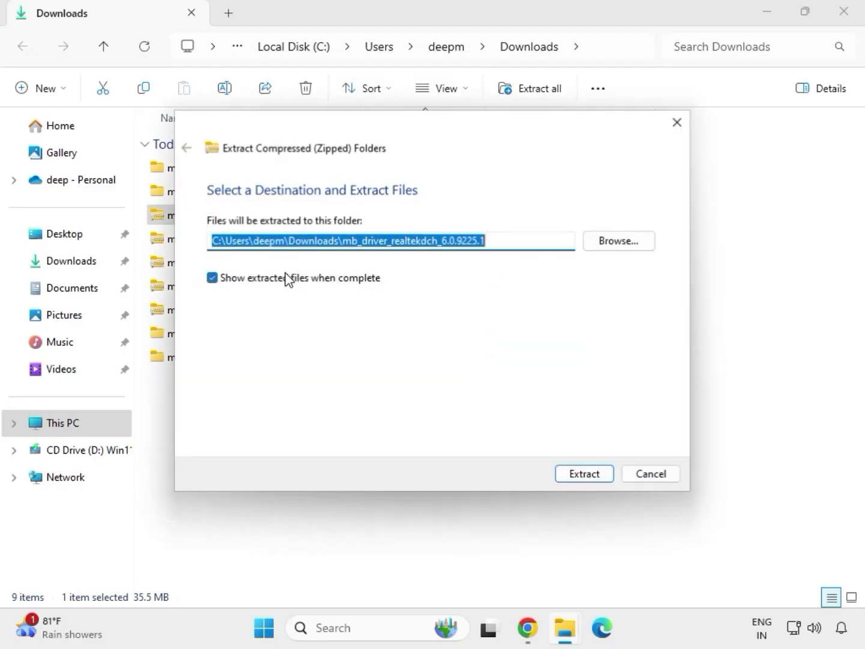
pyautogui.click(565, 474)
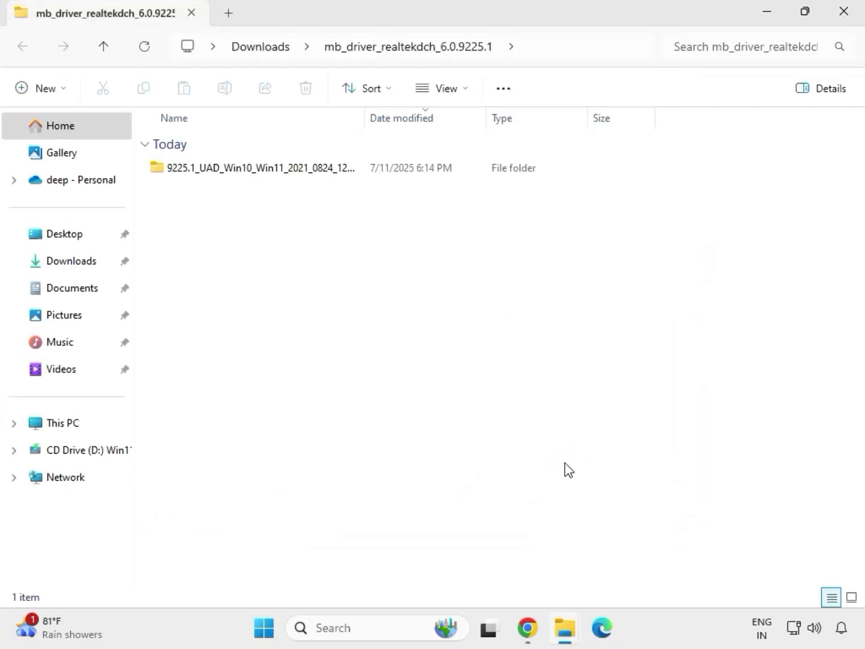
pyautogui.click(847, 23)
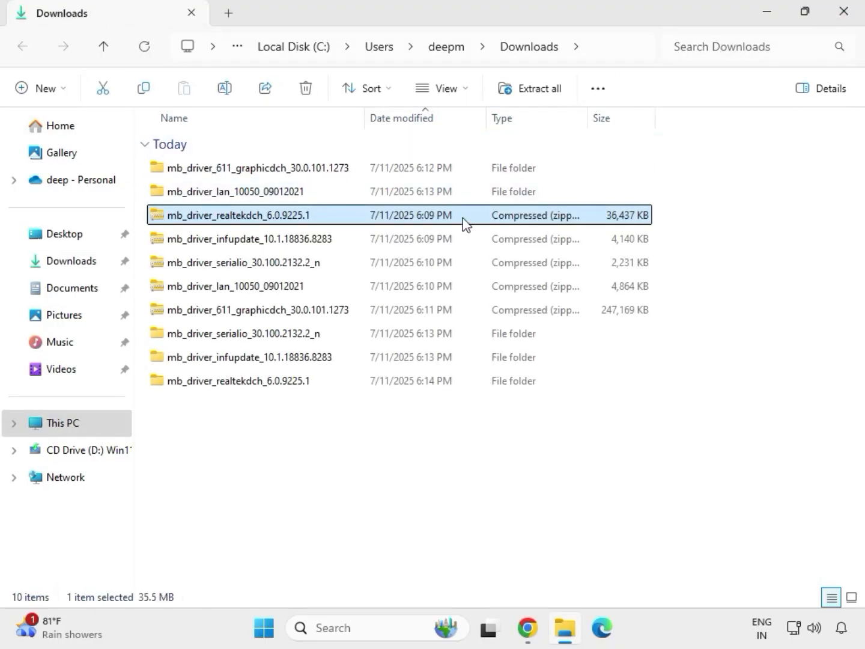
# - Refresh the Downloads folder so the extracted driver folders are sorted together
pyautogui.click(407, 478)
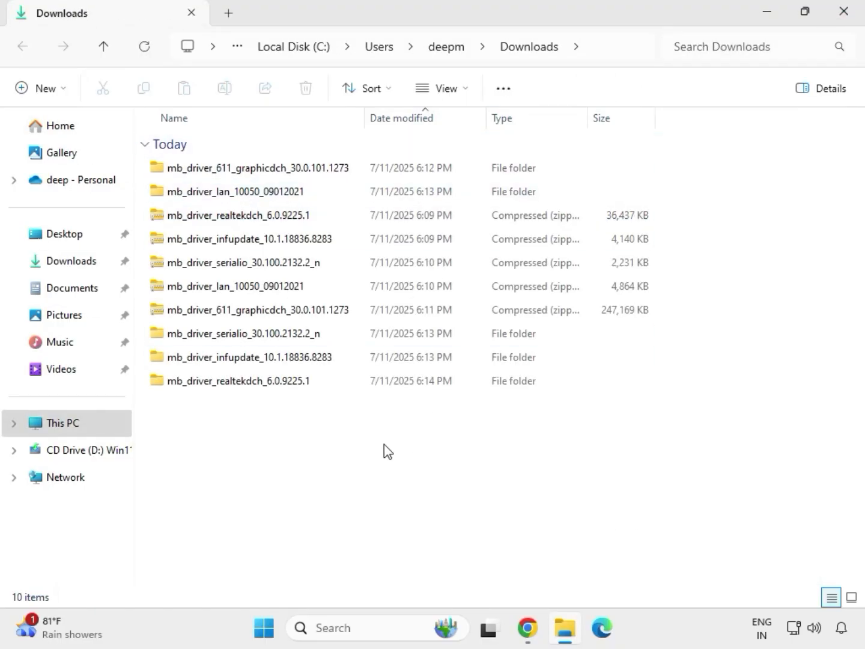
pyautogui.rightClick(362, 448)
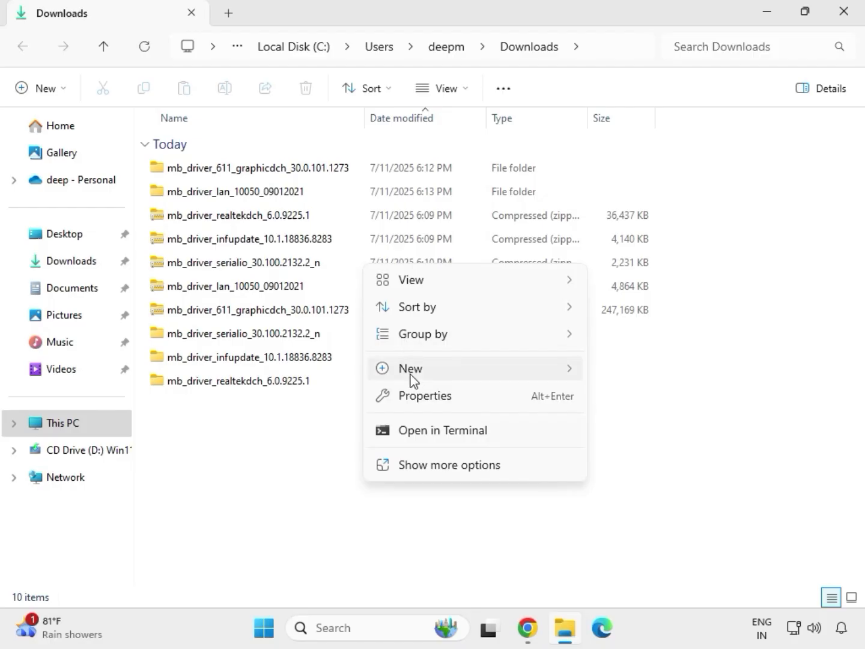
pyautogui.moveTo(411, 377)
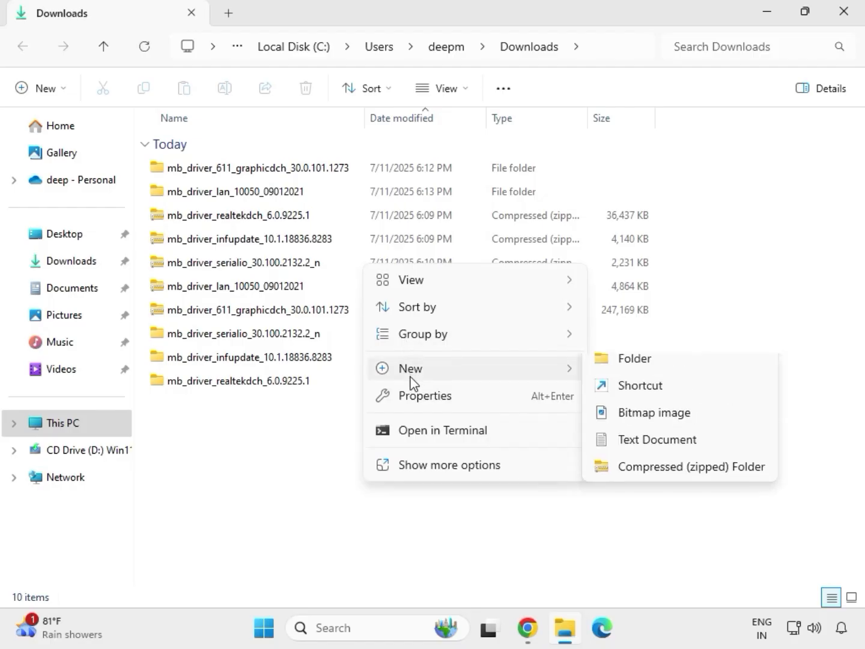
pyautogui.click(343, 429)
pyautogui.rightClick(342, 430)
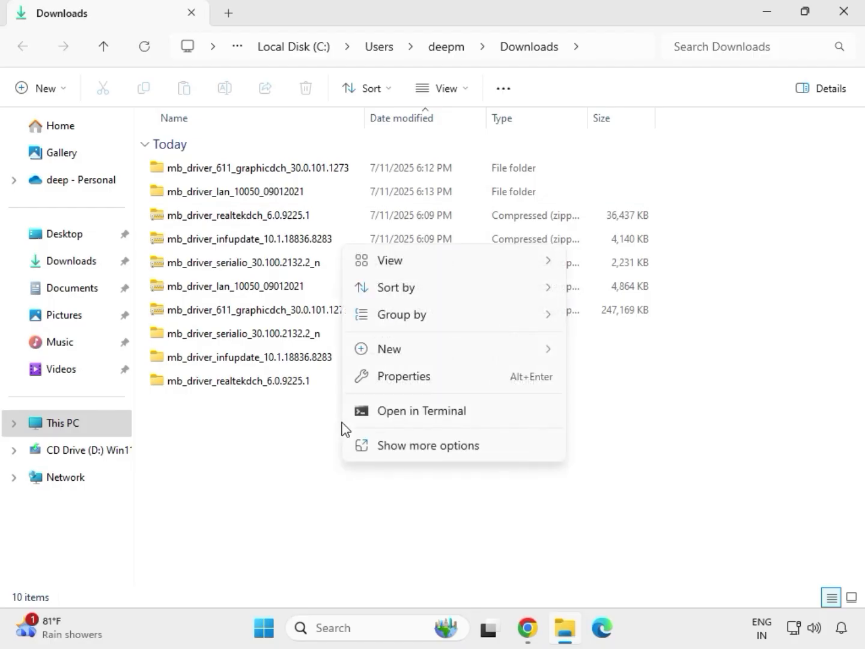
pyautogui.click(394, 444)
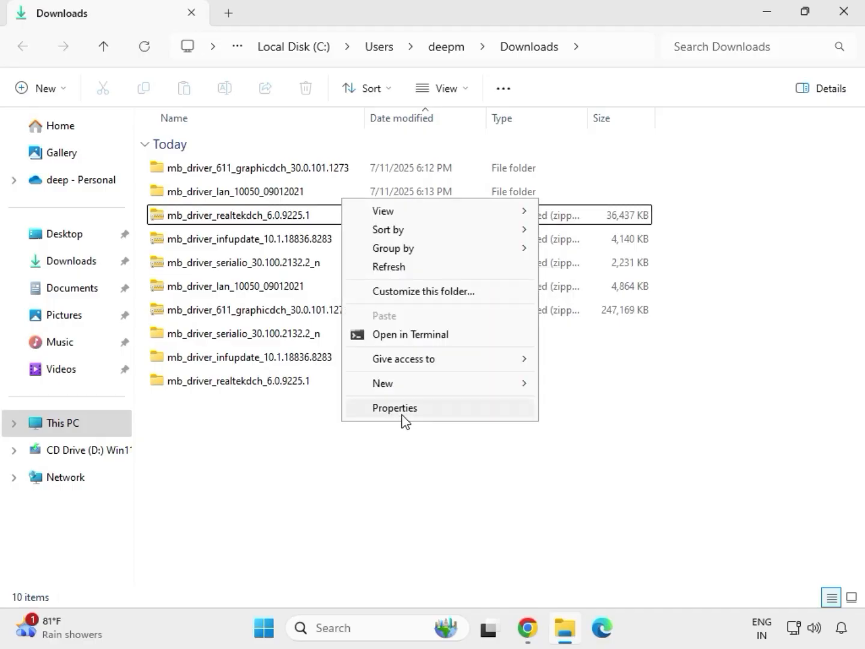
pyautogui.click(397, 268)
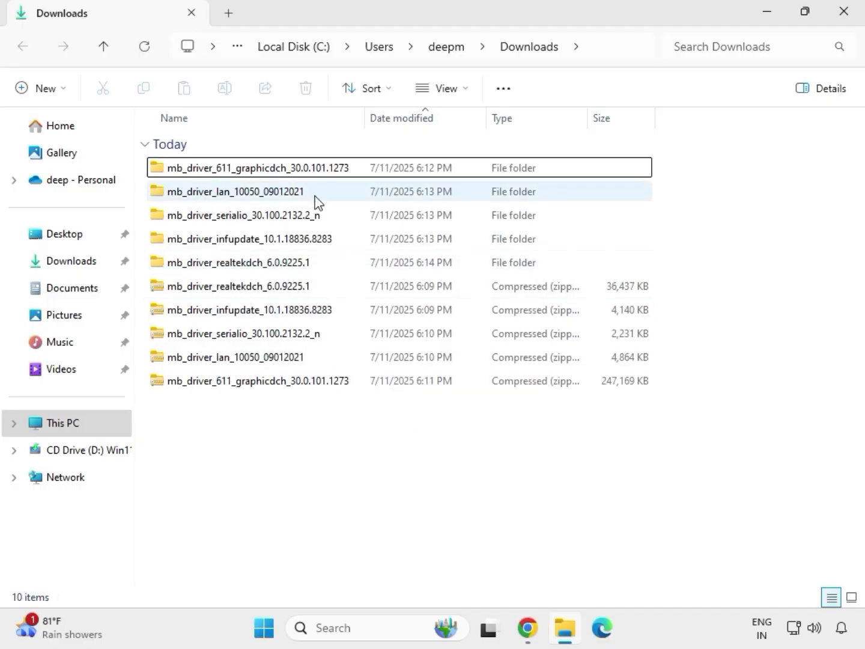
# - Run the installer in the extracted mb_driver_611_graphicdch_30.0.101.1273 folder as administrator, allow its changes, and close the folder window
pyautogui.moveTo(650, 272); pyautogui.dragTo(366, 191)
pyautogui.keyDown('ctrl'); pyautogui.click(261, 172); pyautogui.keyUp('ctrl')
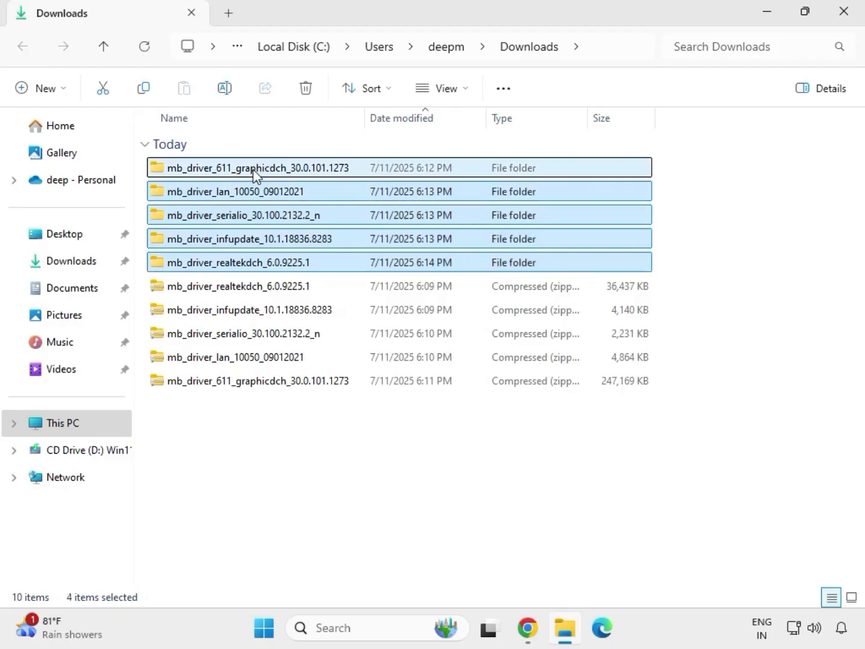
pyautogui.click(254, 174)
pyautogui.doubleClick(276, 173)
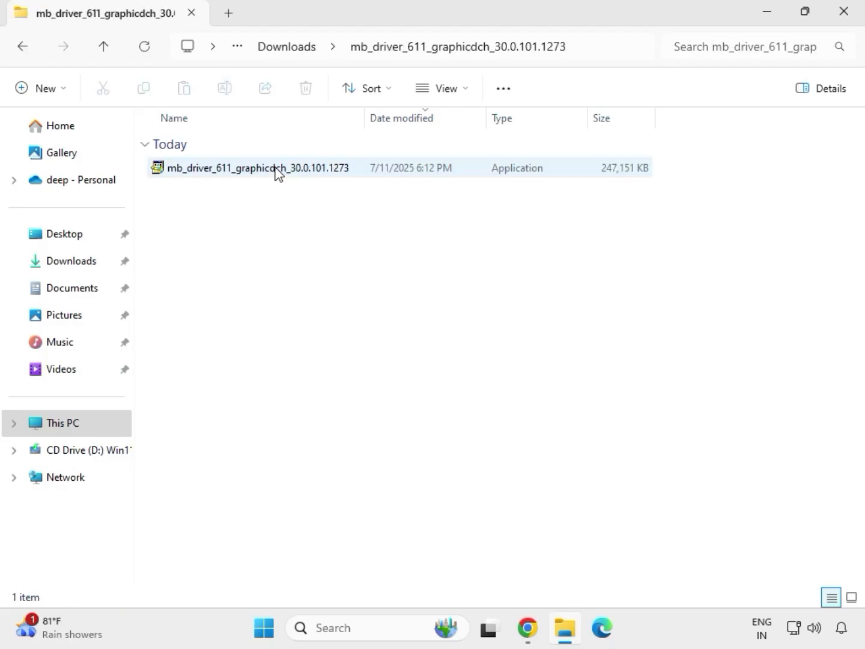
pyautogui.click(241, 174)
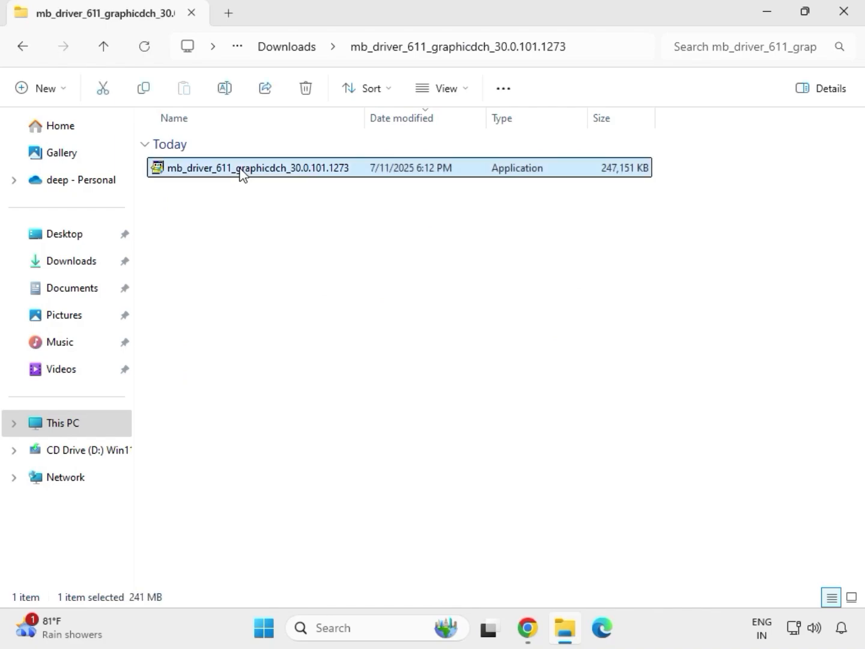
pyautogui.rightClick(258, 196)
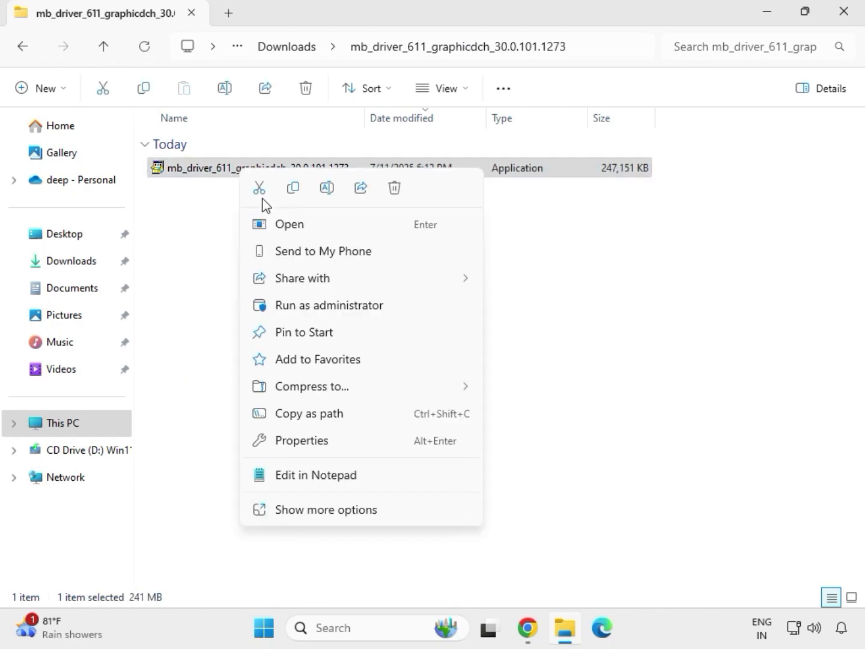
pyautogui.click(314, 305)
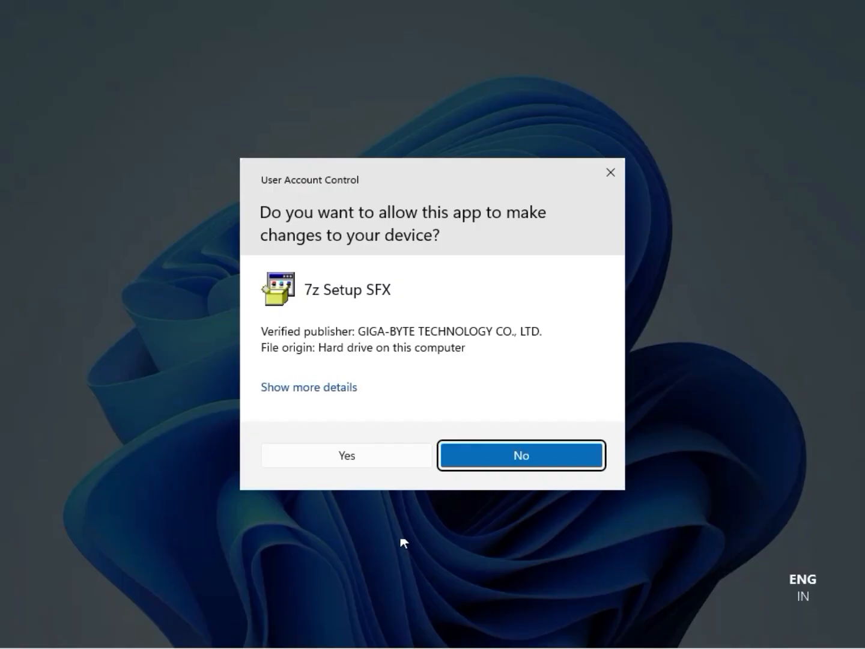
pyautogui.click(360, 457)
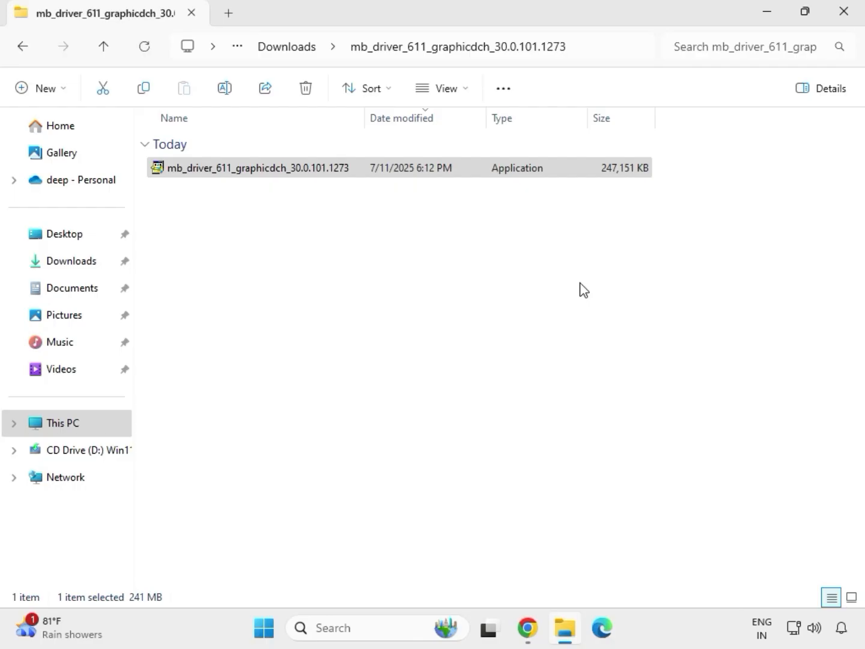
pyautogui.click(853, 18)
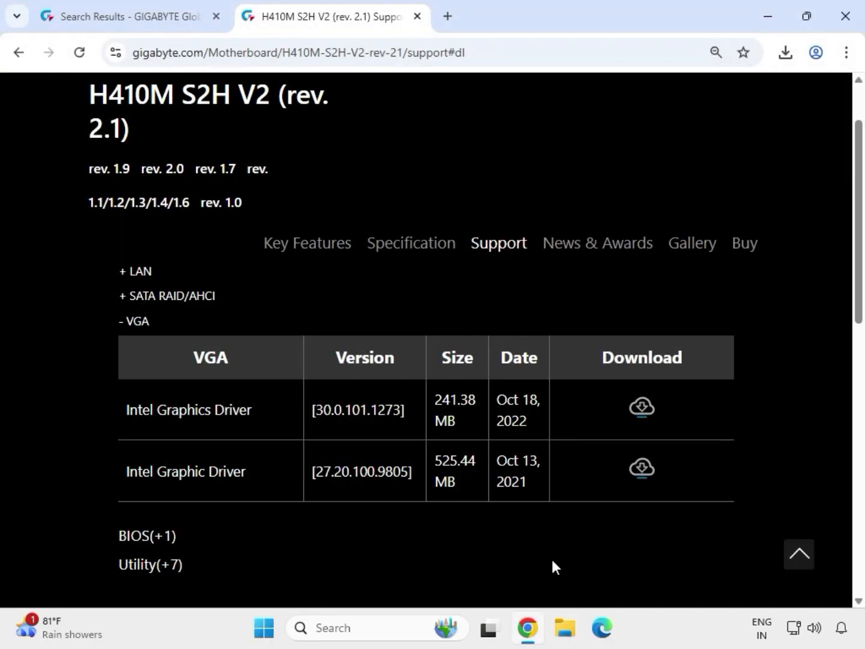
# - Reopen Downloads in File Explorer and open the Install_Win10_10050_09012021 folder inside the extracted mb_driver_lan_10050_09012021 folder
pyautogui.click(567, 638)
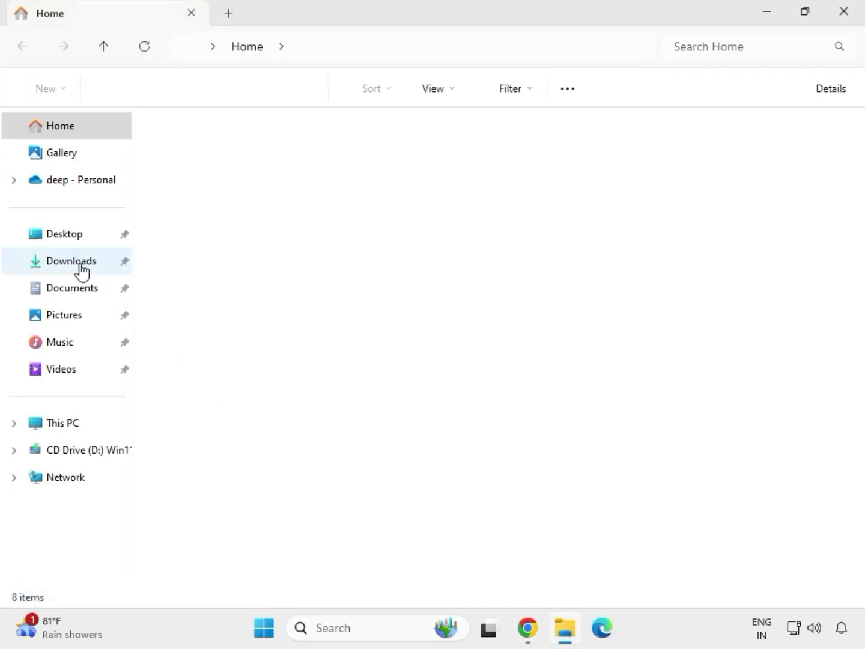
pyautogui.click(79, 263)
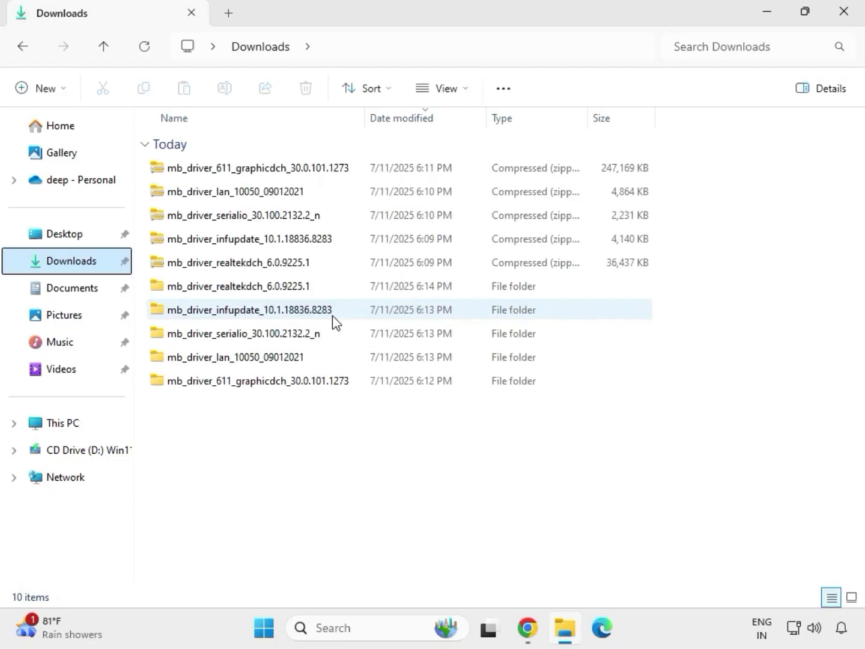
pyautogui.click(244, 288)
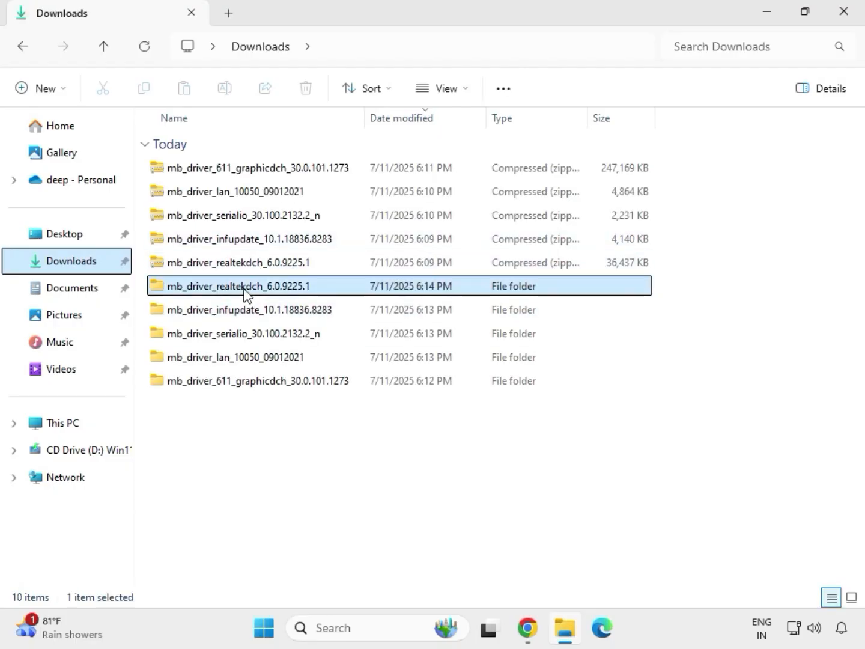
pyautogui.click(280, 384)
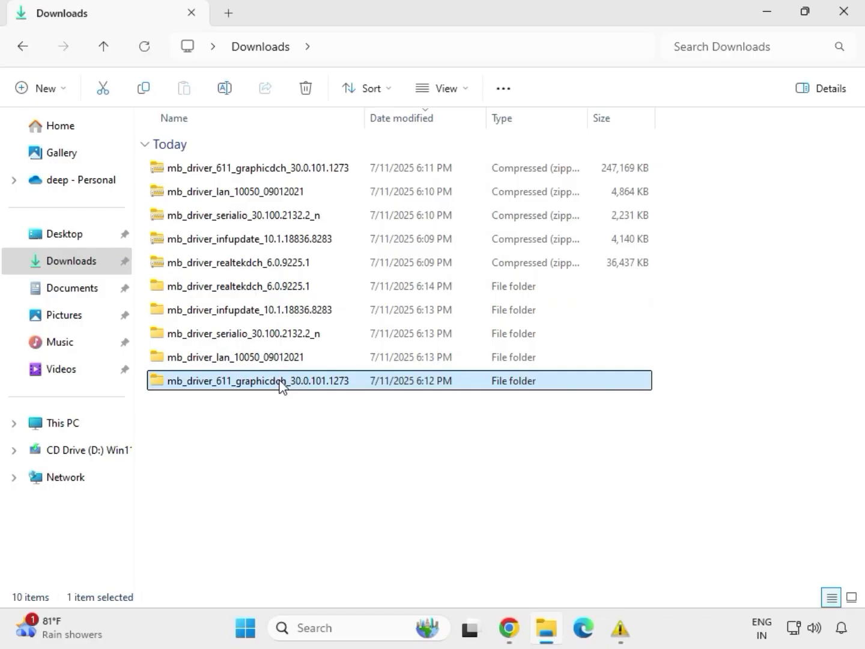
pyautogui.click(272, 360)
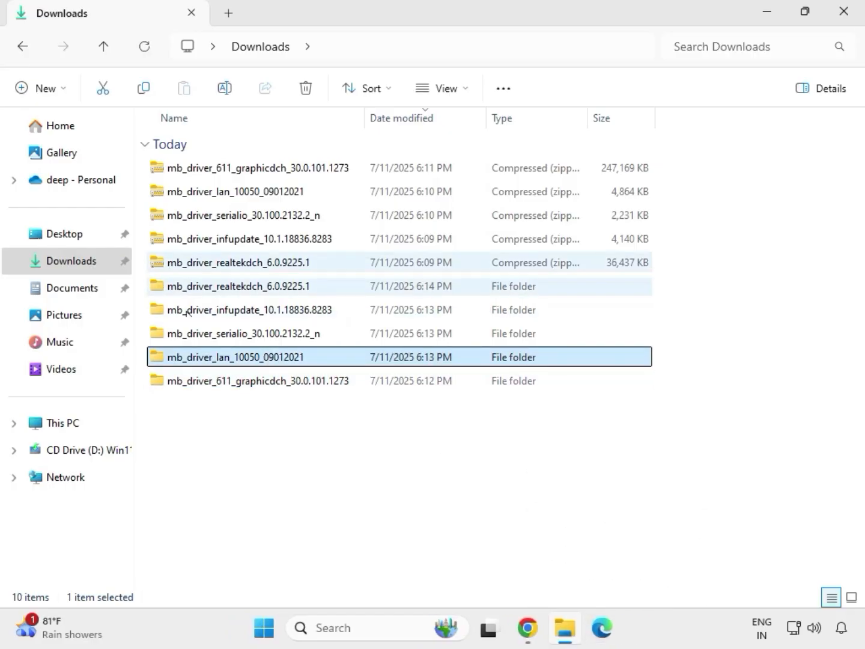
pyautogui.doubleClick(269, 360)
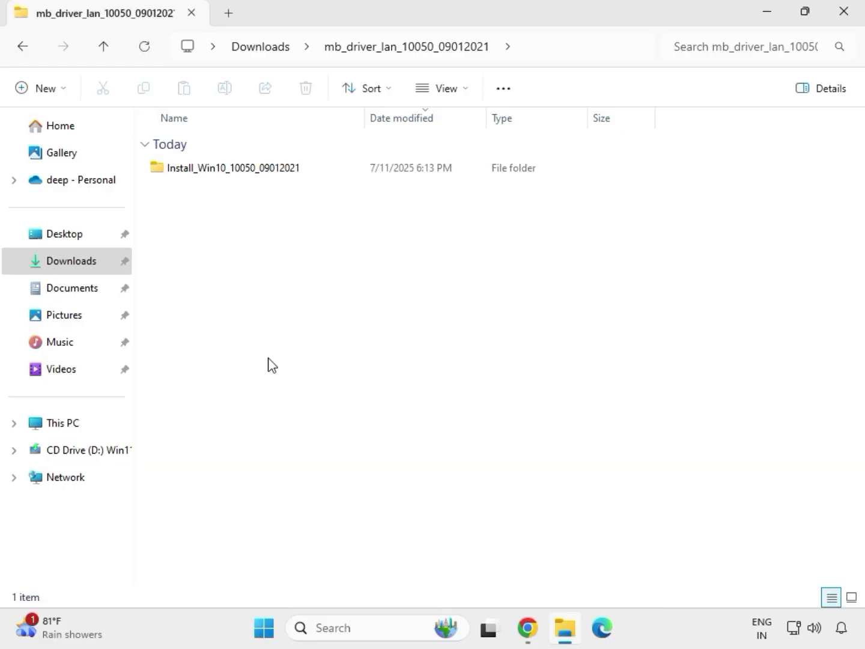
pyautogui.click(216, 173)
pyautogui.doubleClick(217, 173)
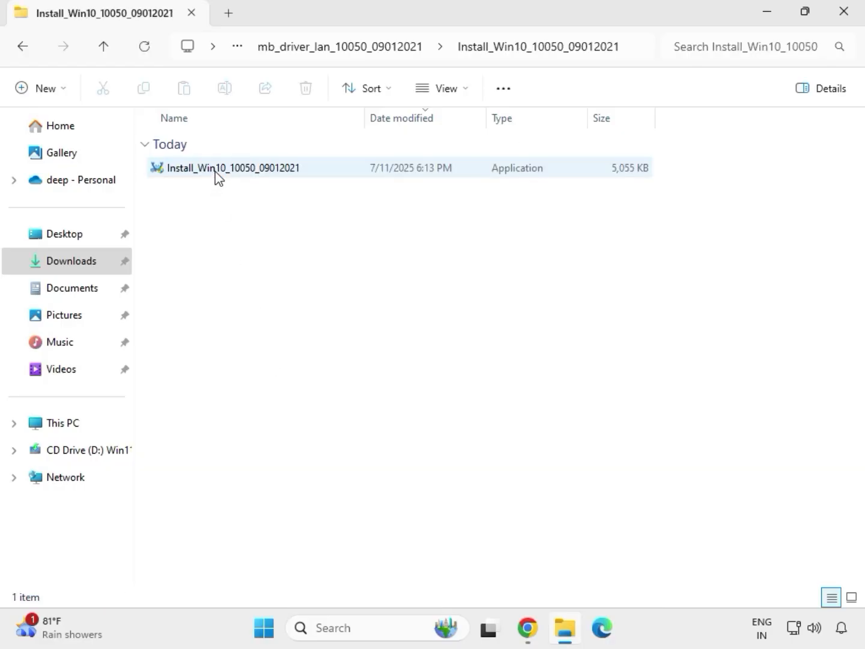
# - Run the Install_Win10_10050_09012021 installer, allow its changes, repair the Realtek Ethernet Controller Driver, and finish the wizard
pyautogui.doubleClick(216, 173)
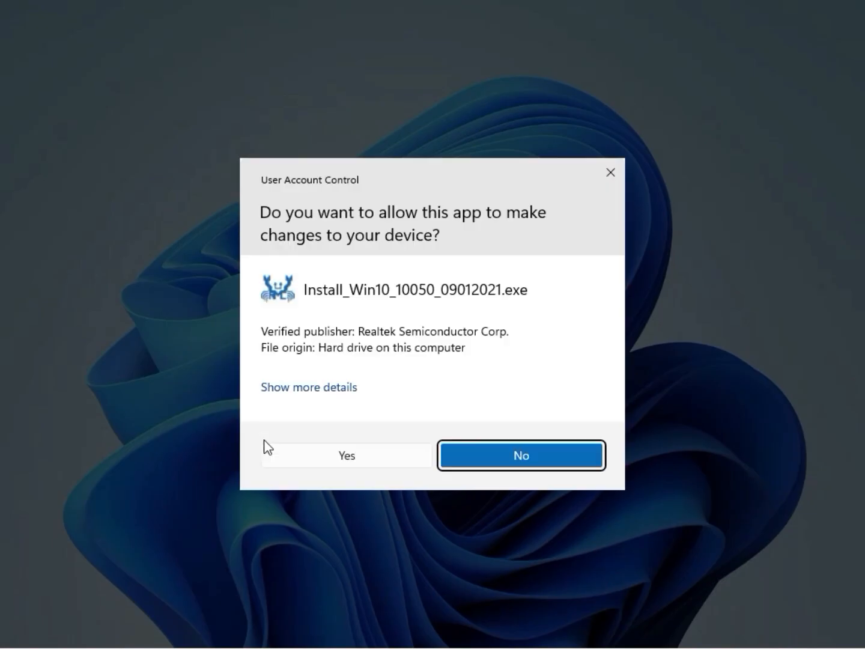
pyautogui.click(337, 455)
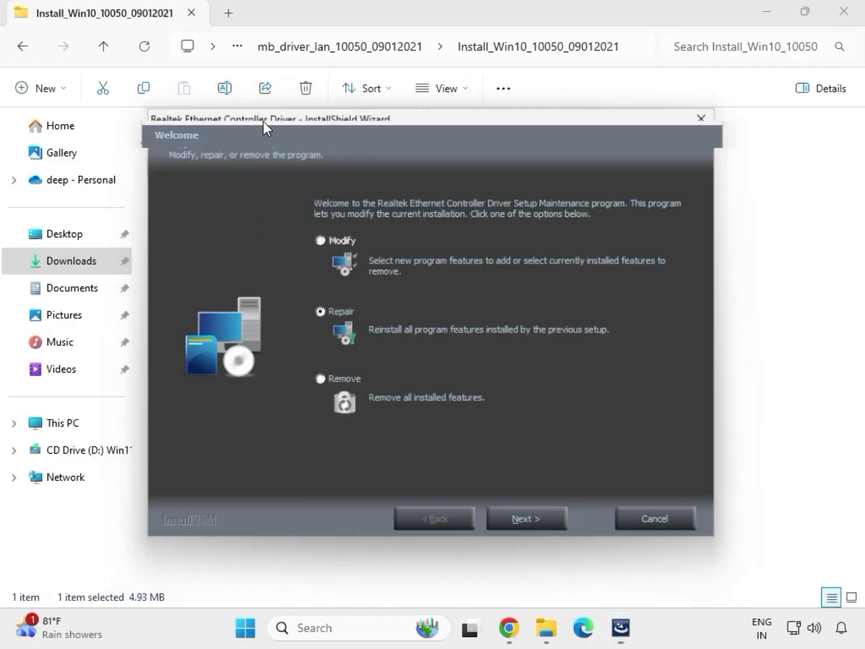
pyautogui.click(552, 526)
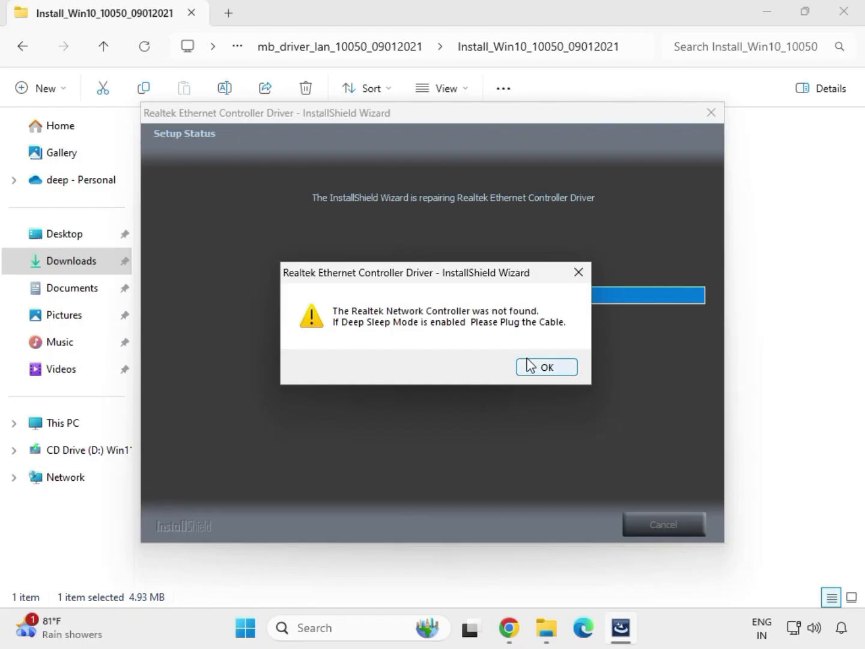
pyautogui.click(529, 364)
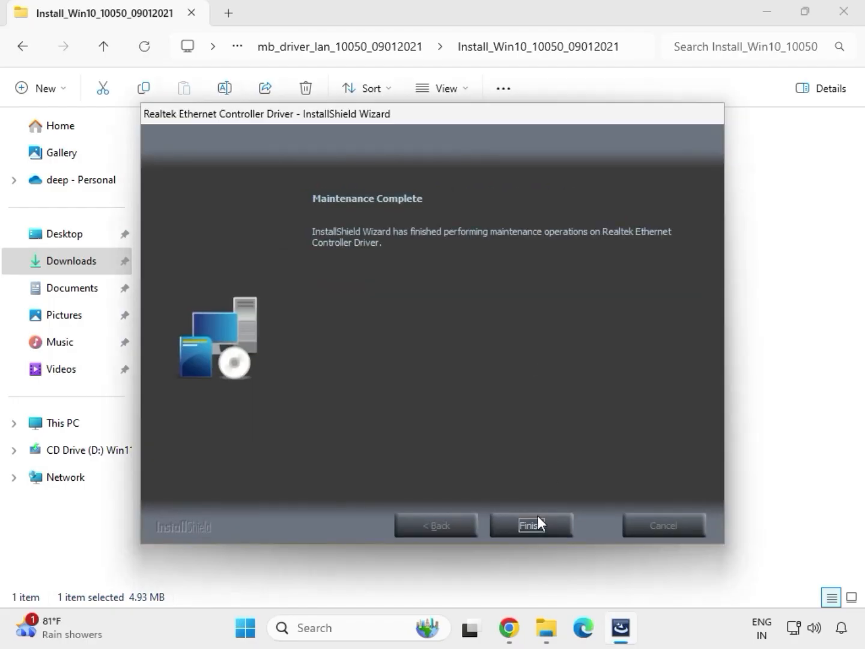
pyautogui.click(537, 521)
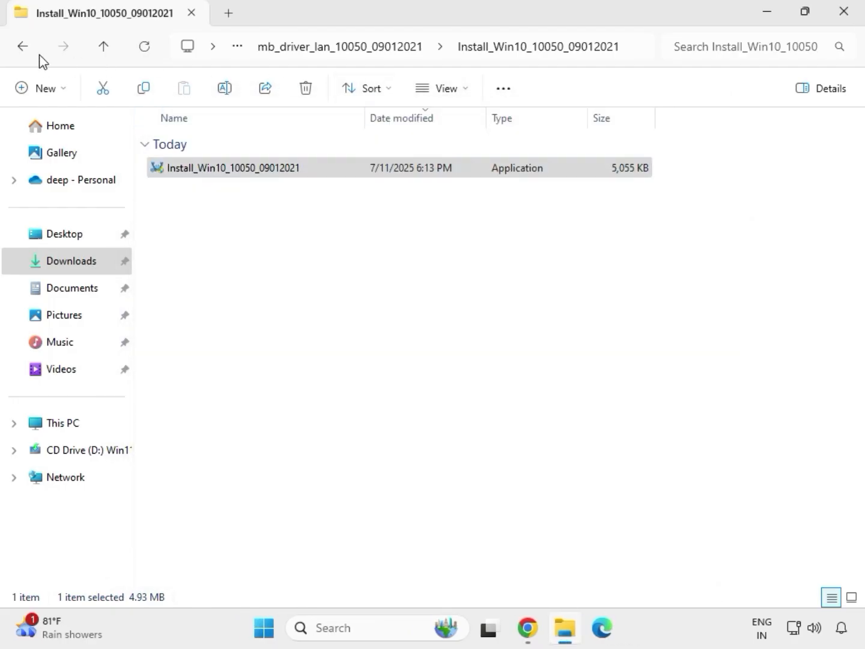
# - Return to Downloads and open the SerialIO_30.100.2132.2_PV_CNL_21H2 folder inside the extracted mb_driver_serialio_30.100.2132.2_n folder
pyautogui.click(24, 48)
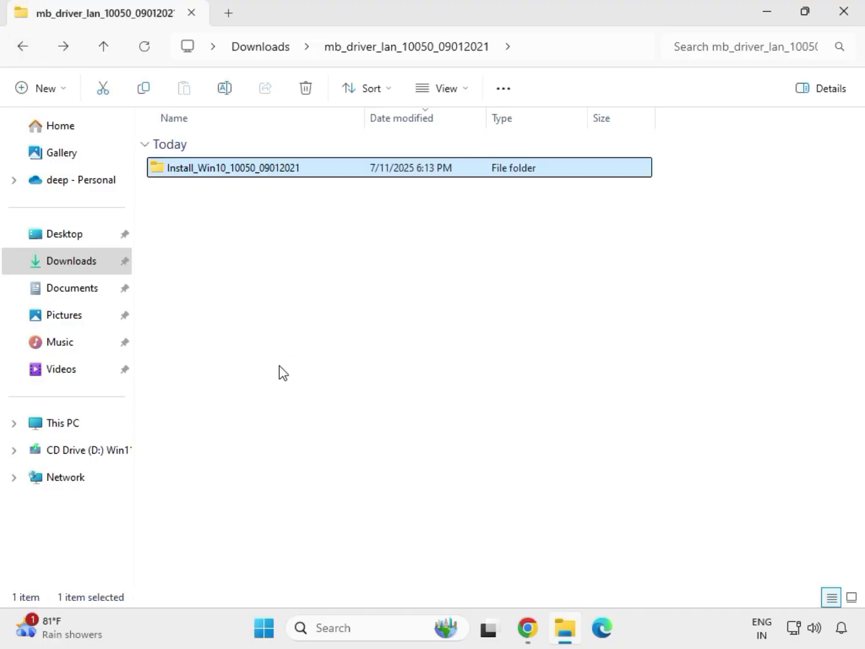
pyautogui.click(20, 48)
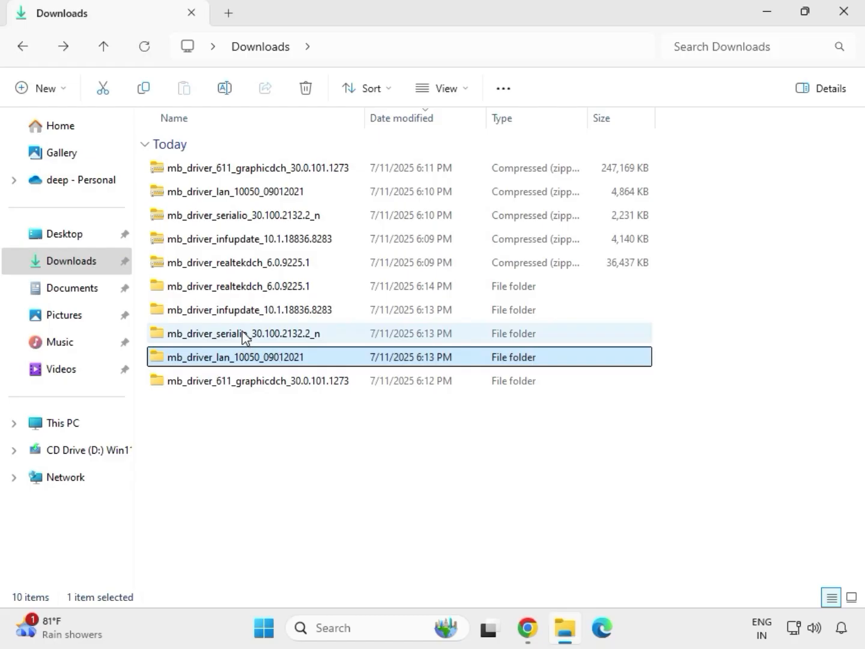
pyautogui.doubleClick(243, 334)
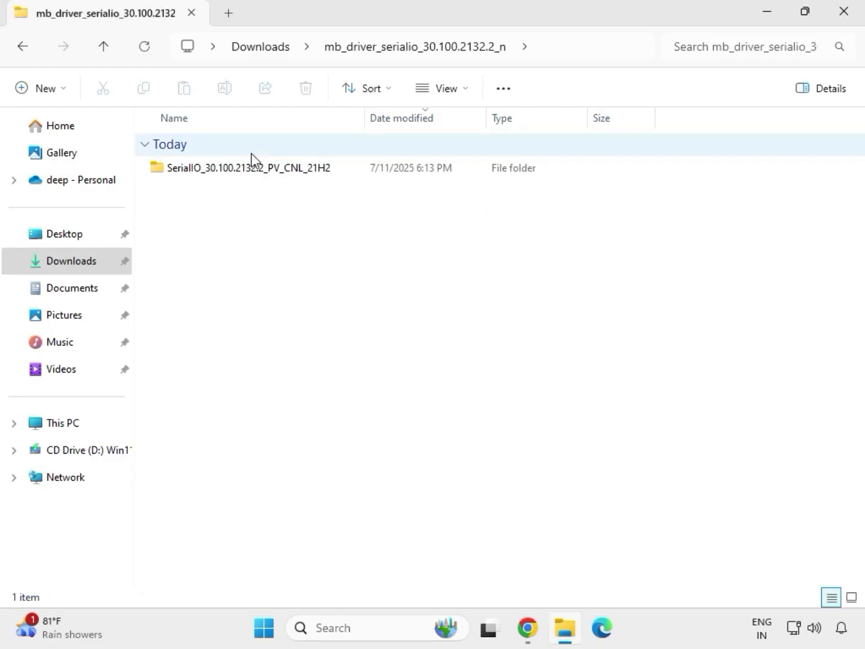
pyautogui.doubleClick(258, 171)
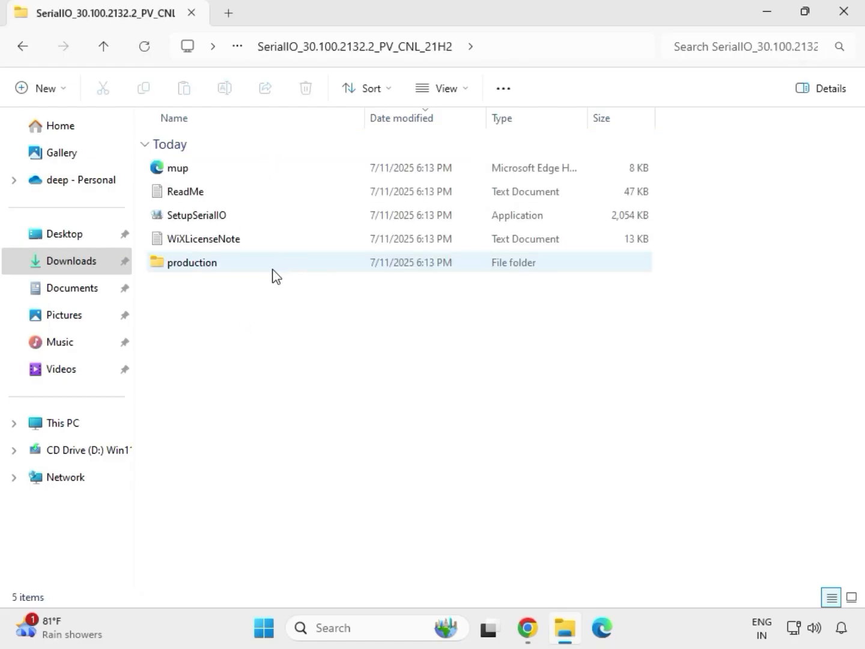
# - Try to install Intel Serial IO by running SetupSerialIO as administrator, allow its changes, and close the setup
pyautogui.click(218, 223)
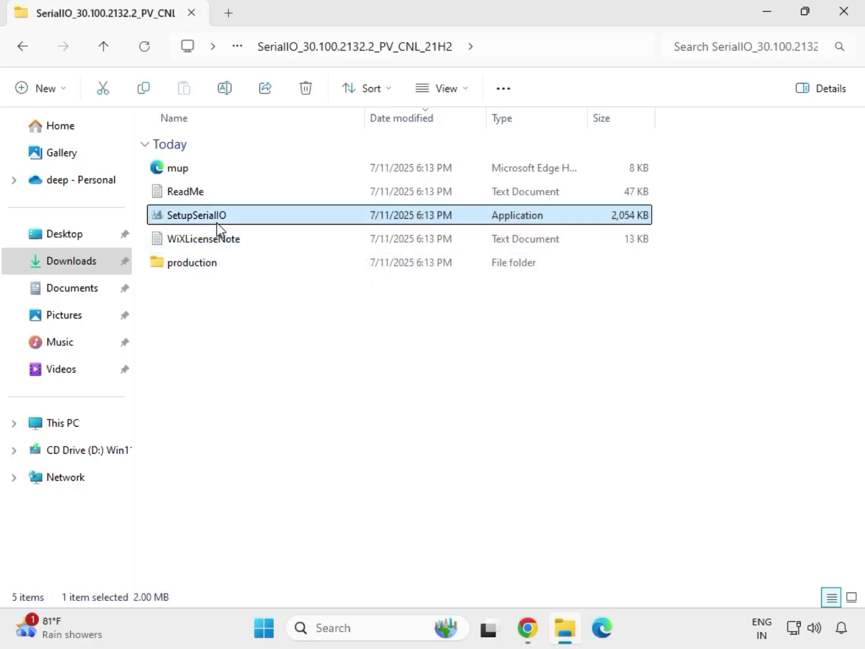
pyautogui.rightClick(218, 219)
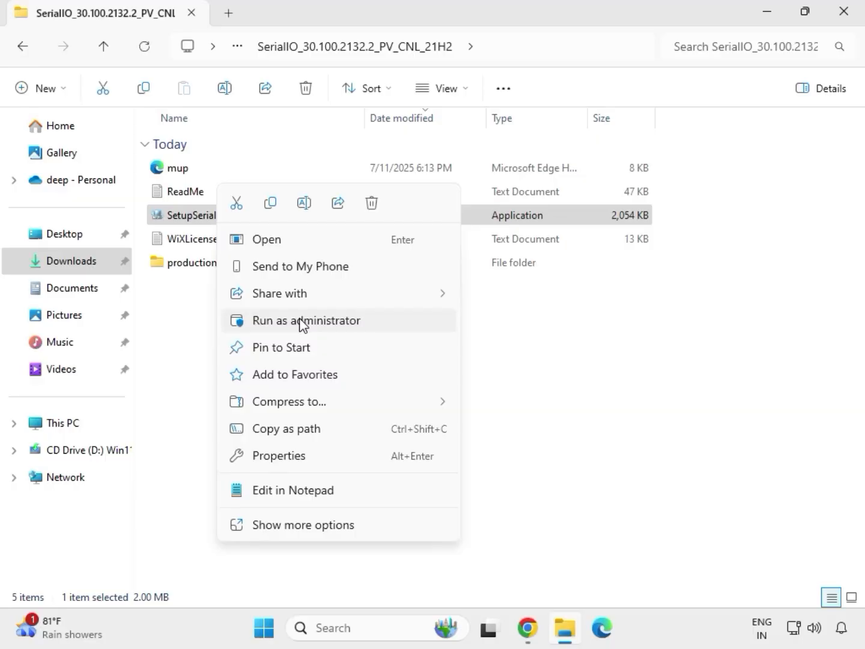
pyautogui.click(300, 319)
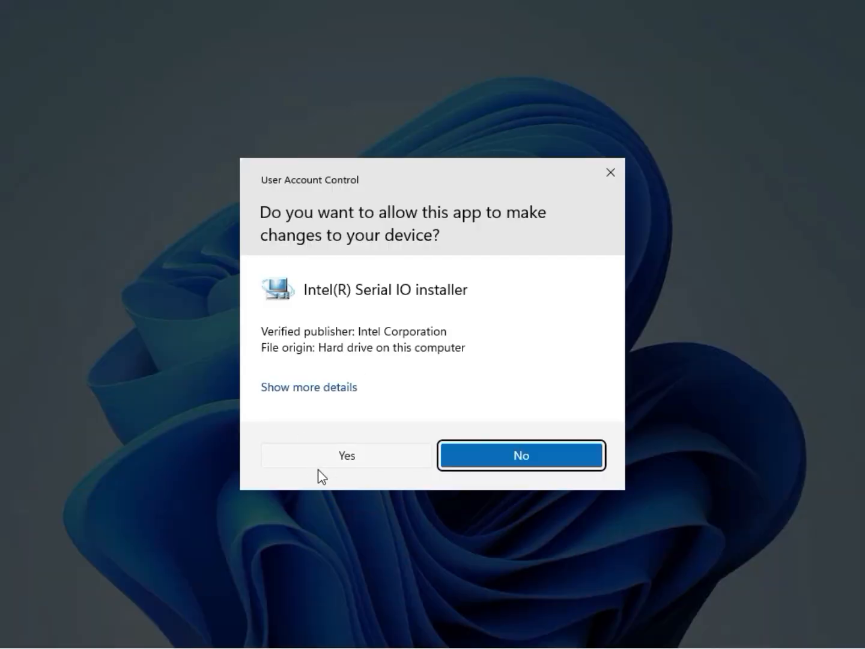
pyautogui.click(342, 460)
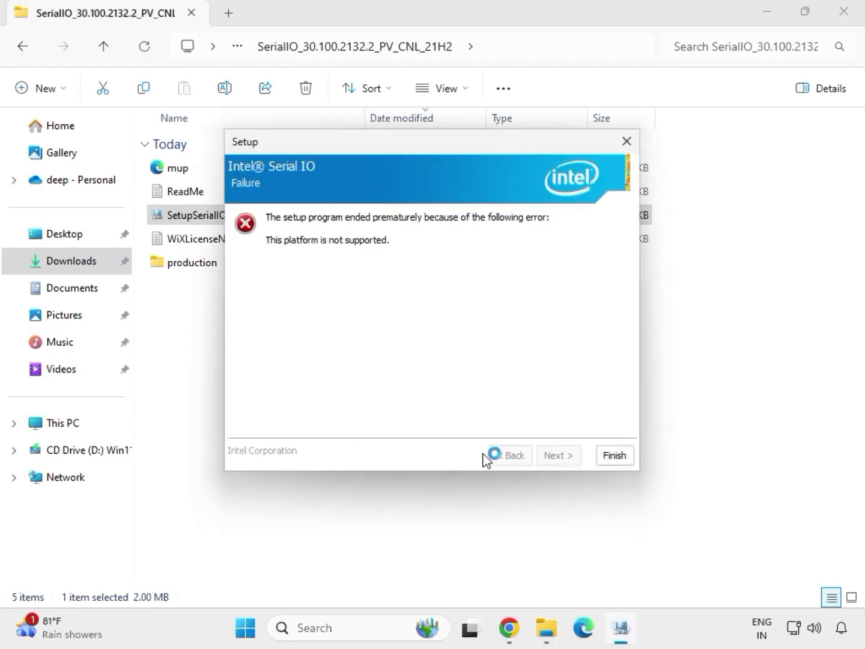
pyautogui.click(614, 457)
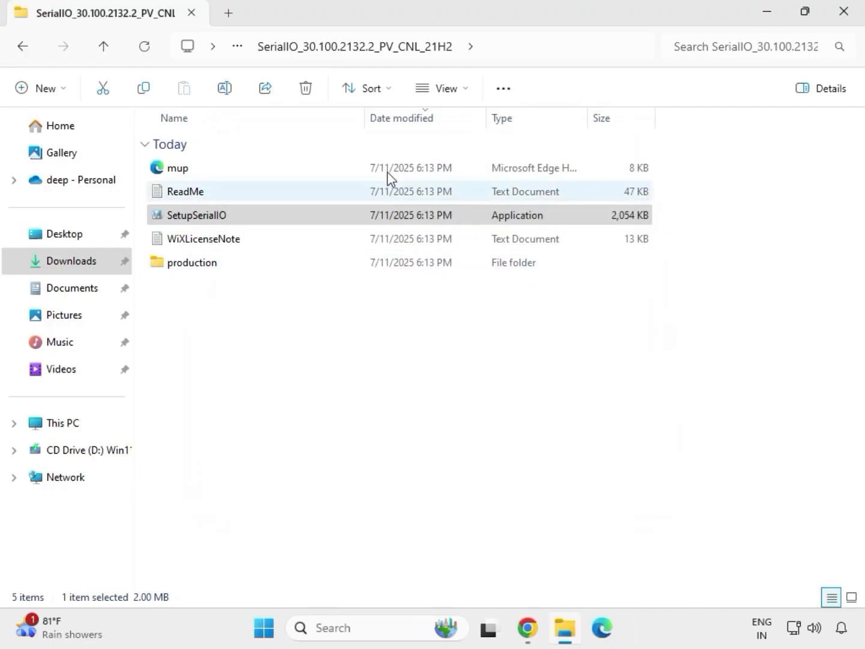
# - Return to Downloads and open the Chipset-10.1.18836.8283-Public-MUP folder inside the extracted mb_driver_infupdate_10.1.18836.8283 folder
pyautogui.click(26, 51)
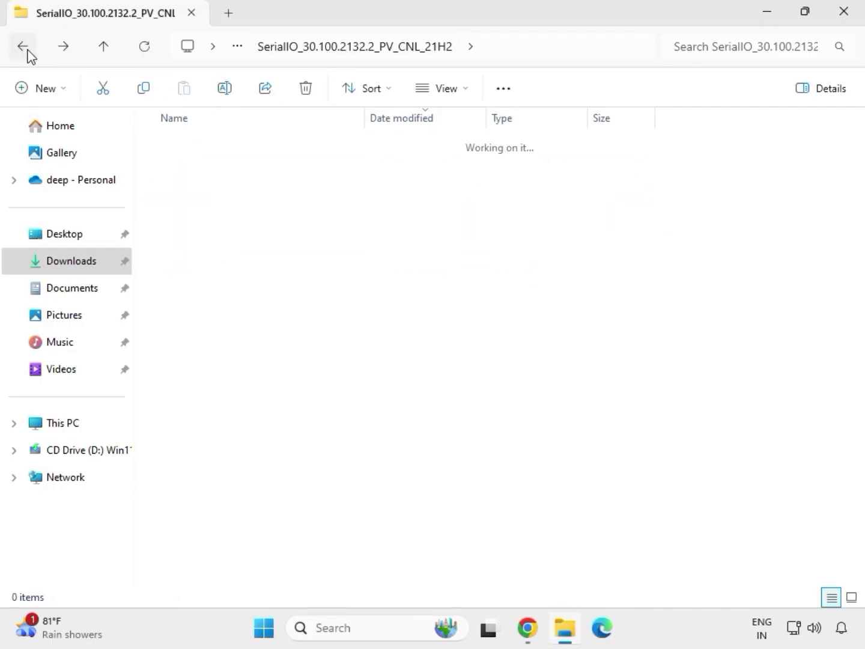
pyautogui.click(24, 48)
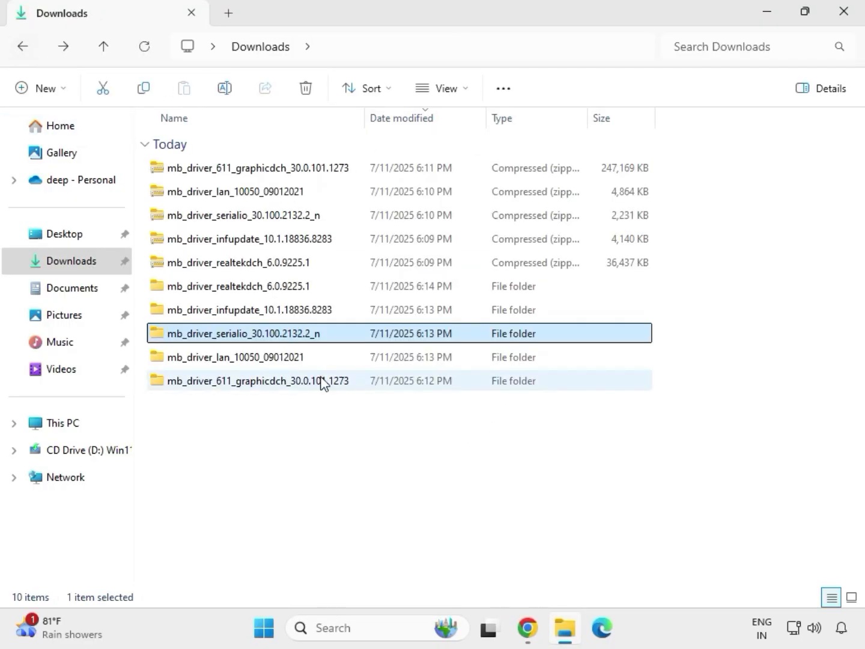
pyautogui.click(225, 314)
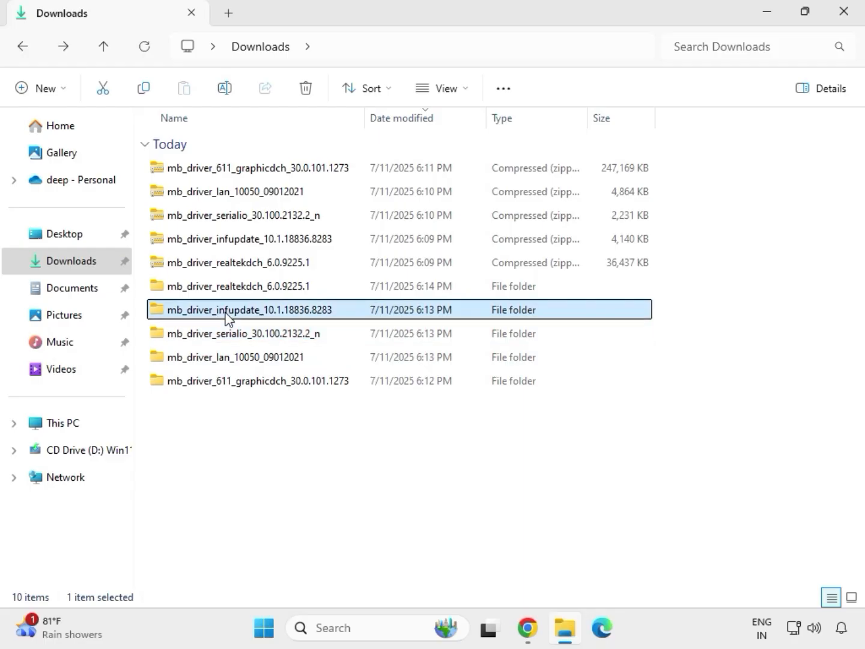
pyautogui.doubleClick(227, 317)
pyautogui.click(227, 171)
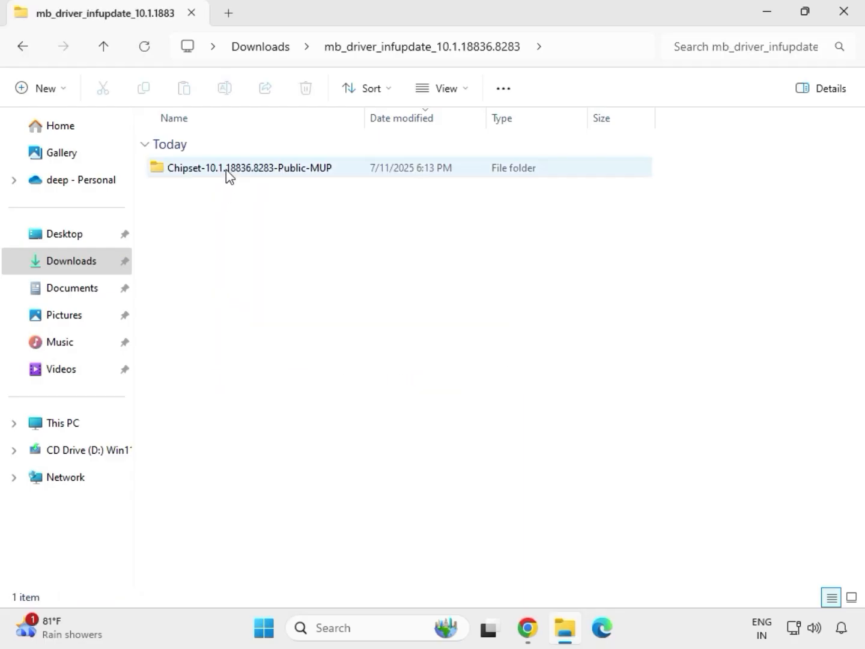
pyautogui.doubleClick(228, 170)
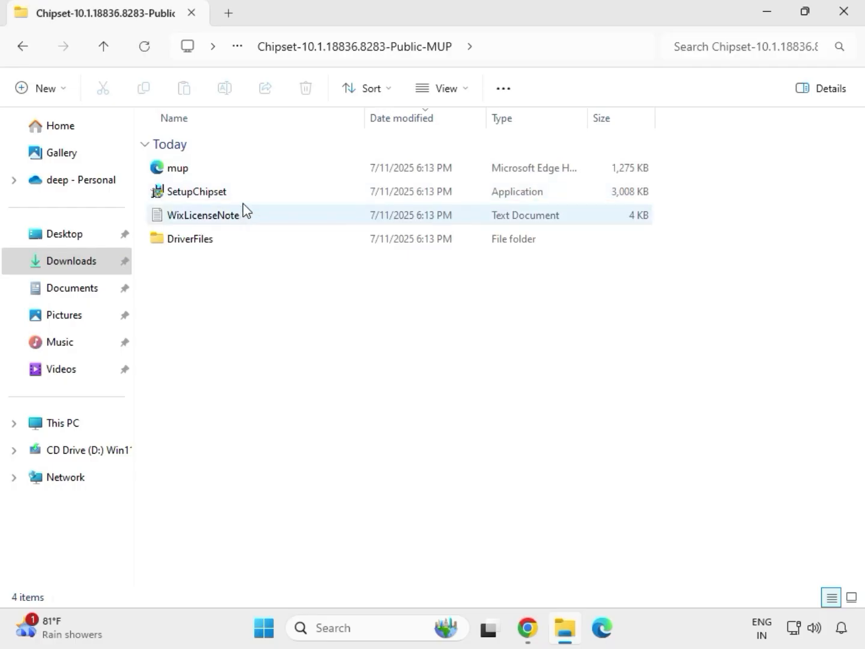
# - Run SetupChipset as administrator and allow it to make changes to the device
pyautogui.click(246, 198)
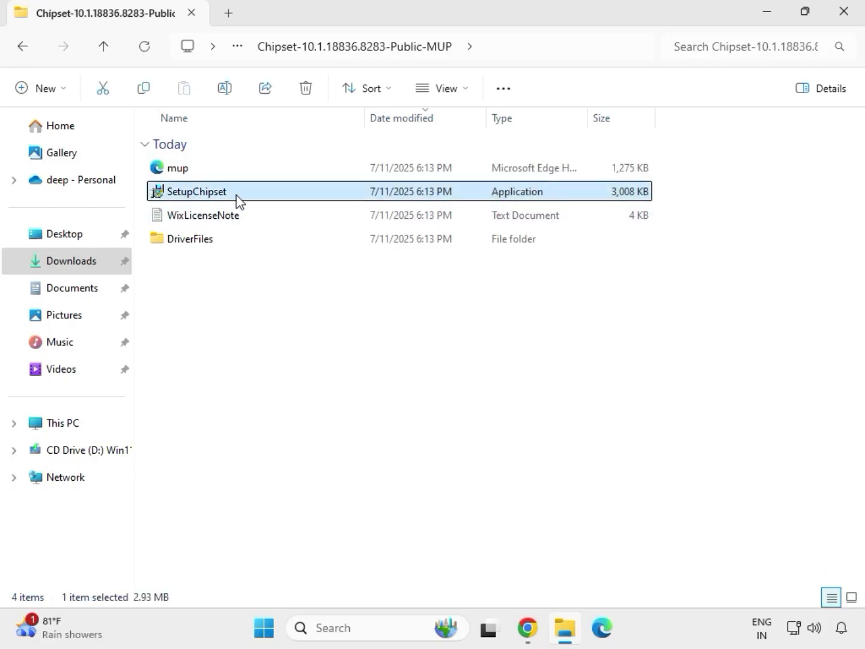
pyautogui.rightClick(239, 200)
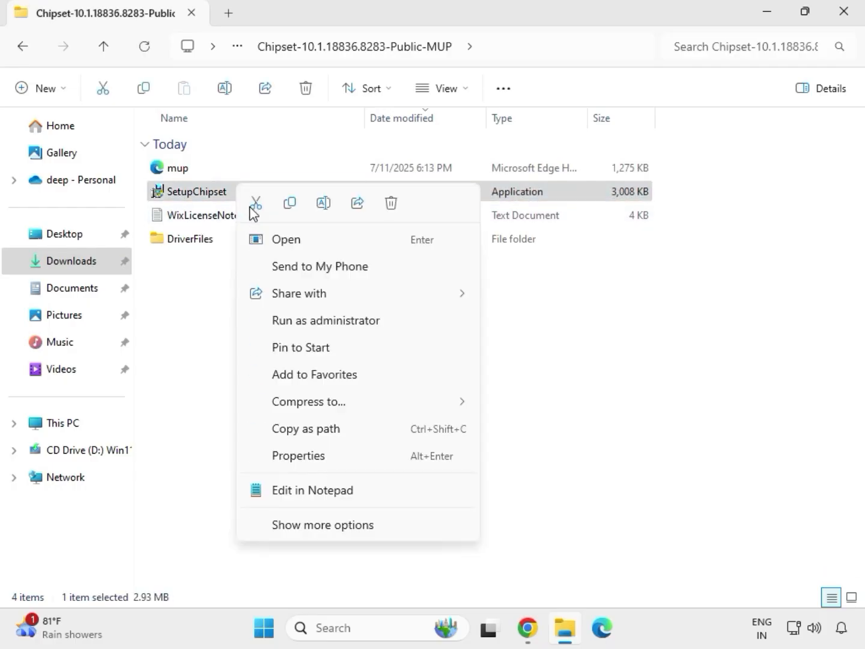
pyautogui.click(306, 320)
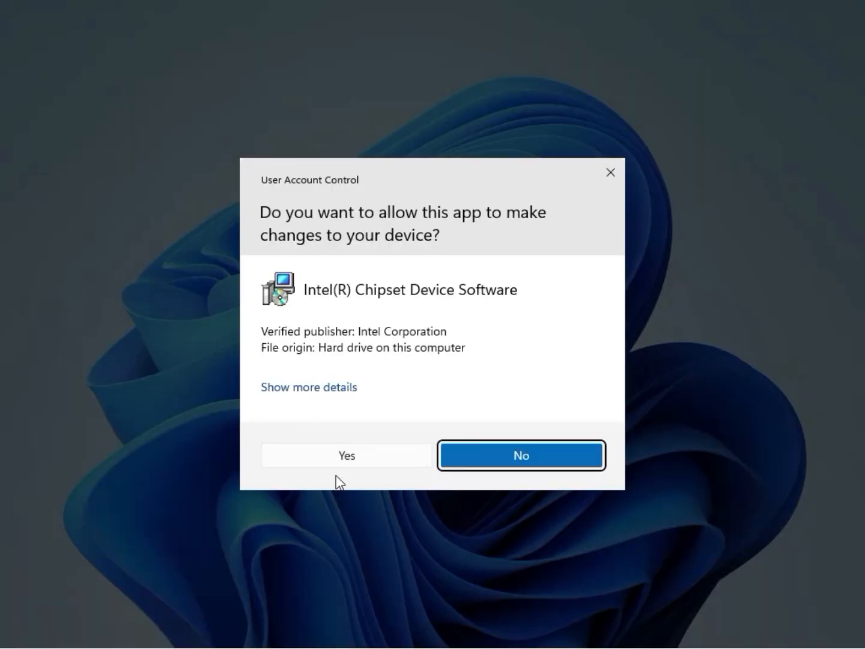
pyautogui.click(346, 467)
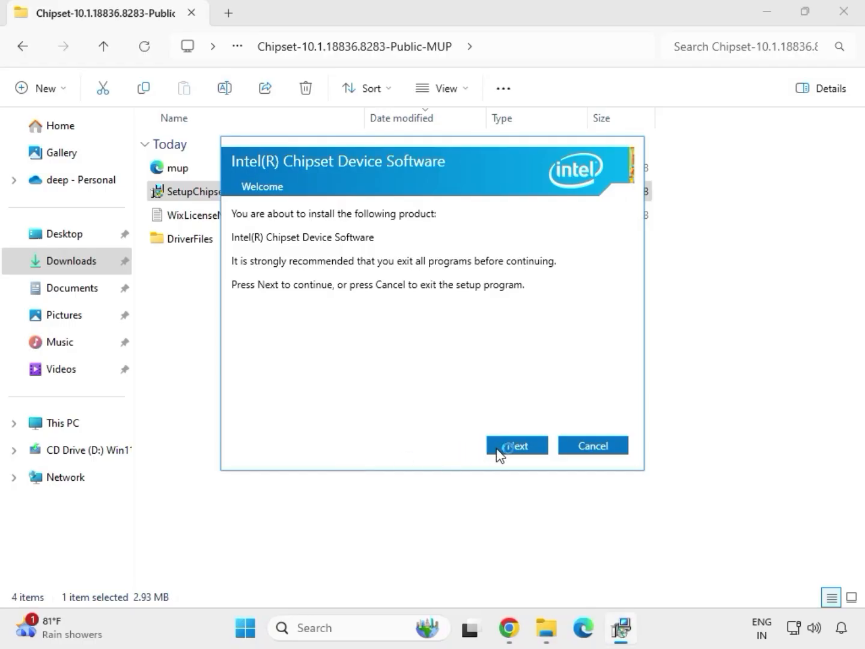
# - Start the Intel(R) Chipset Device Software installation past the welcome and readme pages, and close the setup
pyautogui.click(505, 450)
pyautogui.click(510, 446)
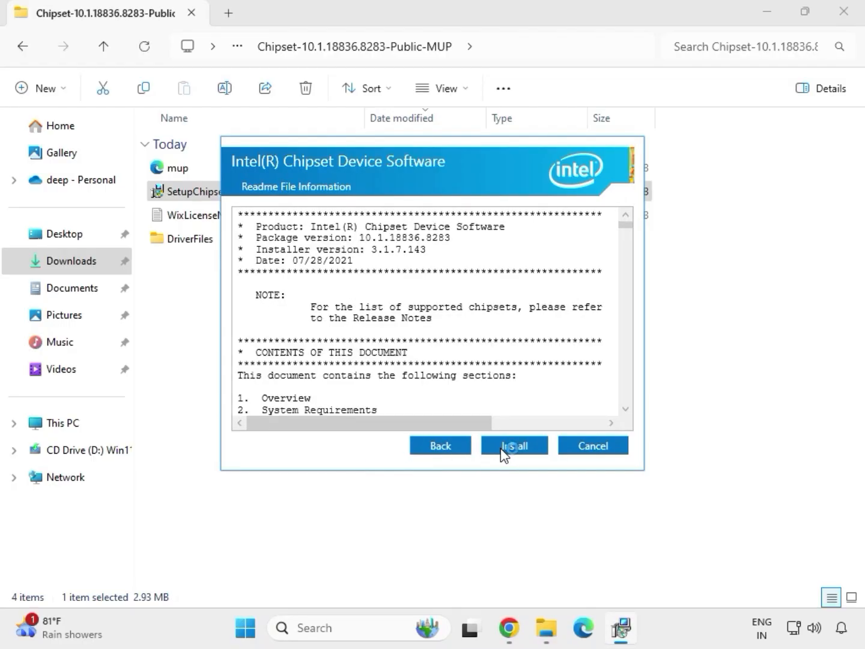
pyautogui.click(531, 450)
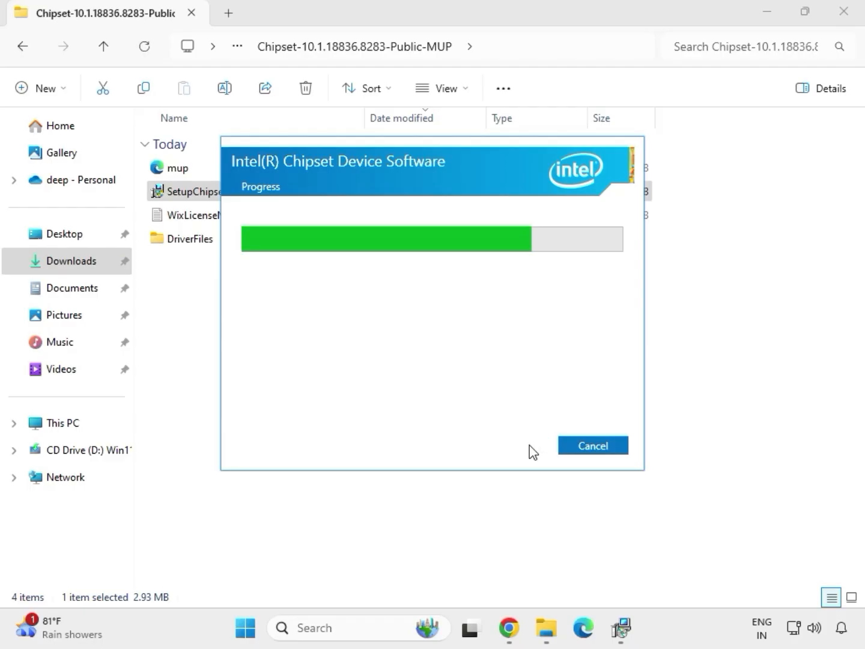
pyautogui.click(586, 451)
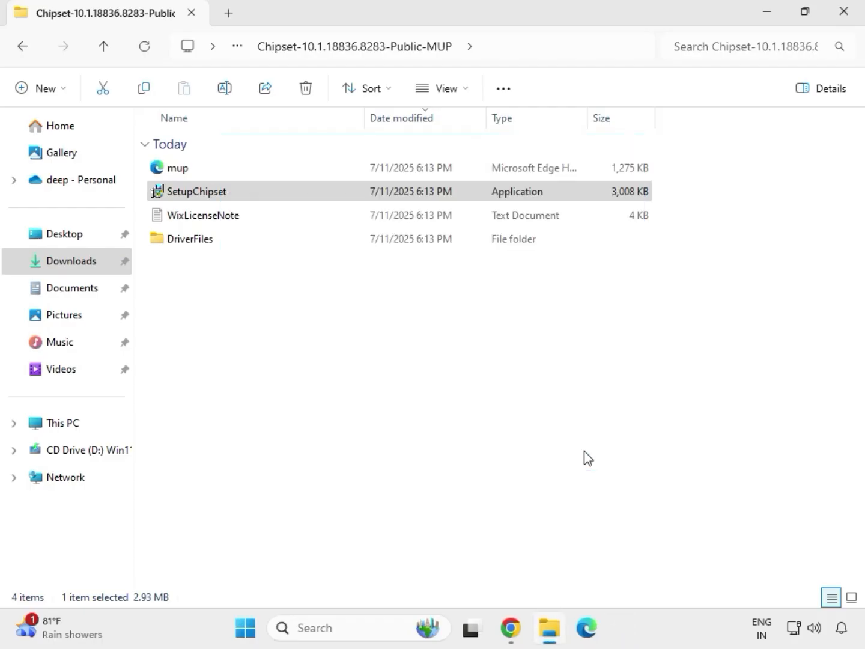
# - Return to Downloads, look inside the extracted mb_driver_realtekdch_6.0.9225.1 folder, and go back to Downloads
pyautogui.hotkey('alt', 'Up')
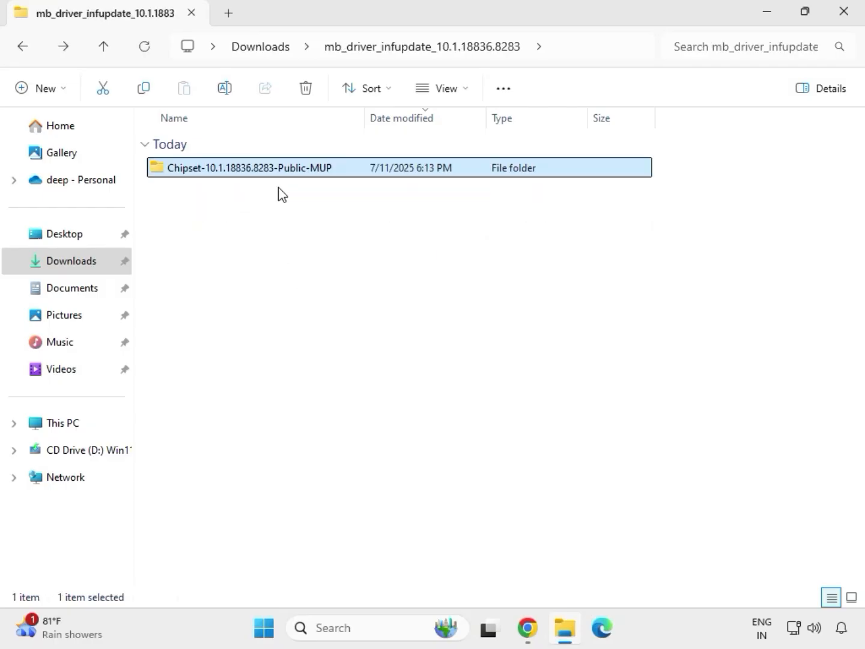
pyautogui.hotkey('alt', 'Up')
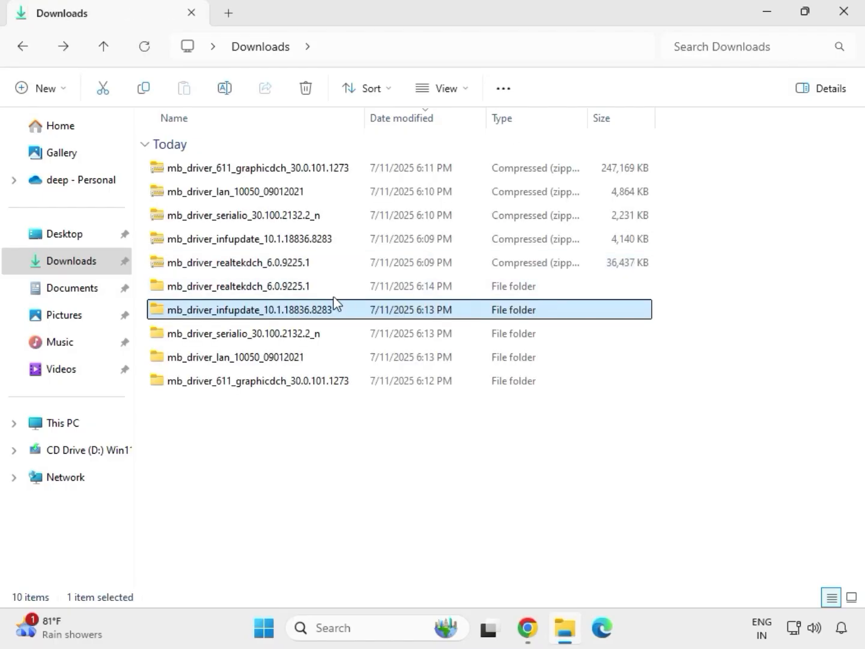
pyautogui.doubleClick(322, 290)
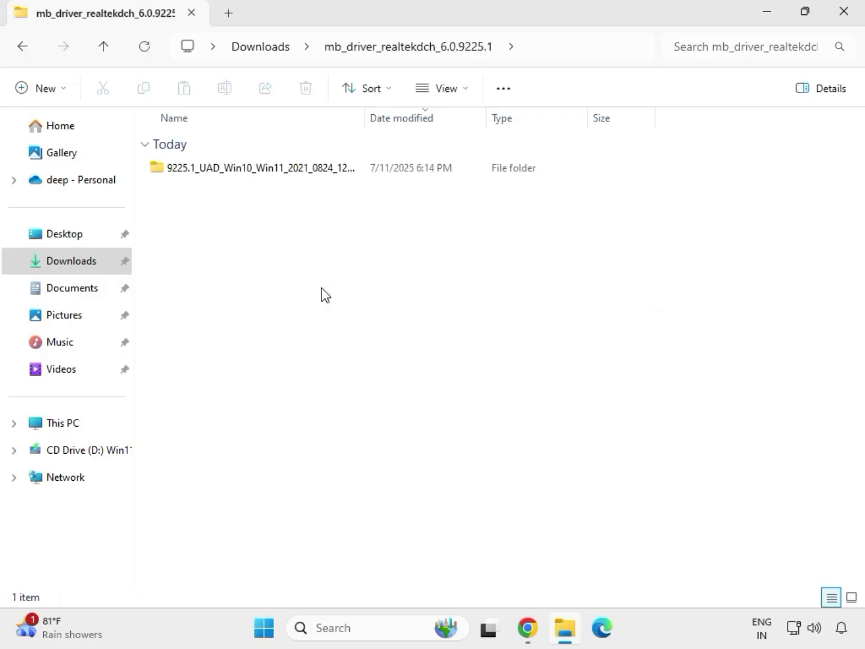
pyautogui.click(270, 49)
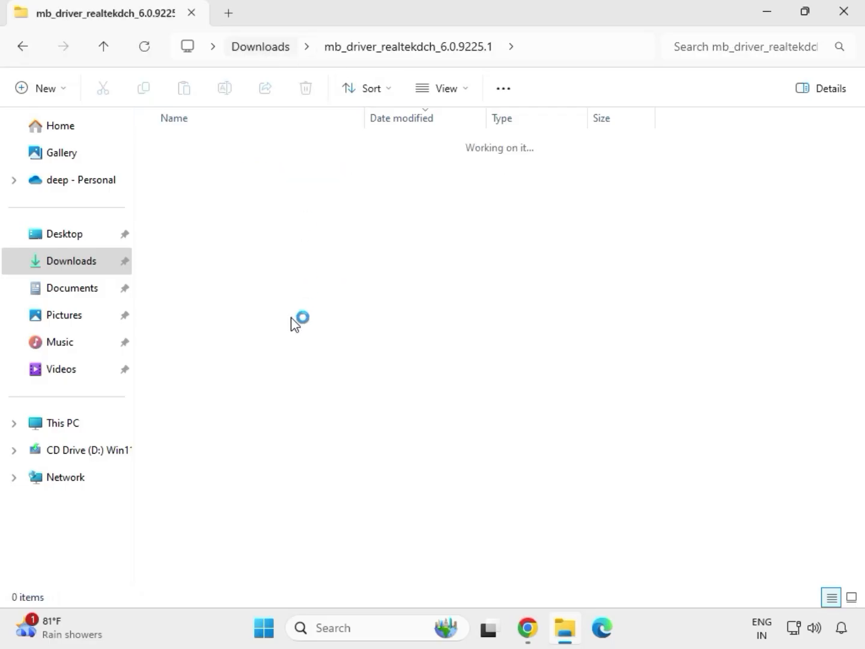
# - Open the extracted mb_driver_611_graphicdch_30.0.101.1273 folder, run its installer as administrator, and allow its changes
pyautogui.click(249, 386)
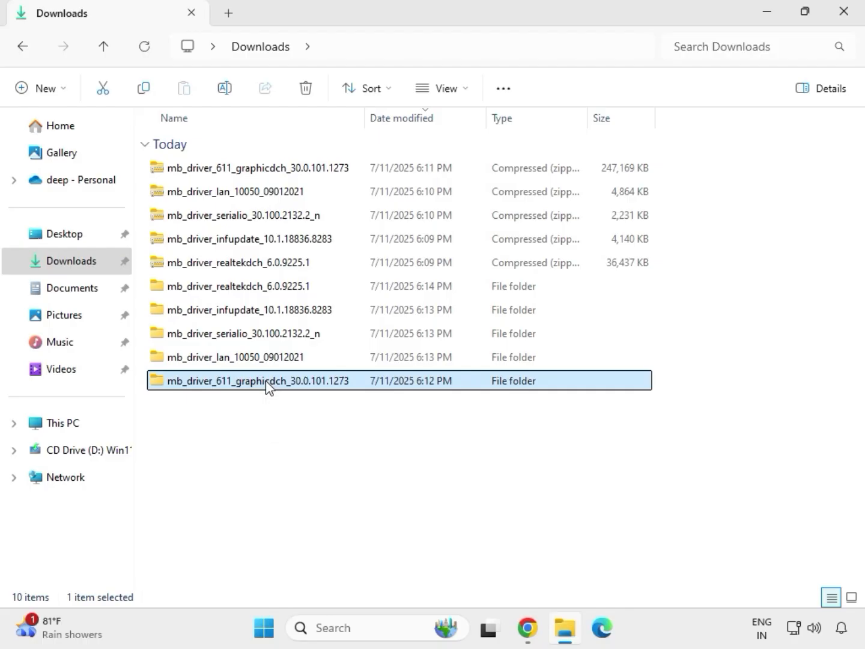
pyautogui.doubleClick(266, 386)
pyautogui.click(238, 172)
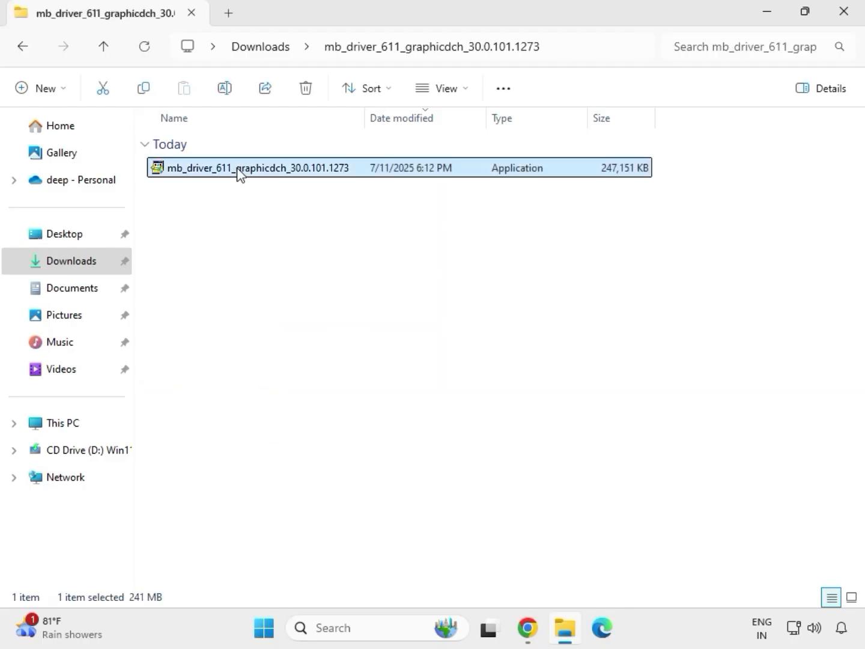
pyautogui.rightClick(241, 171)
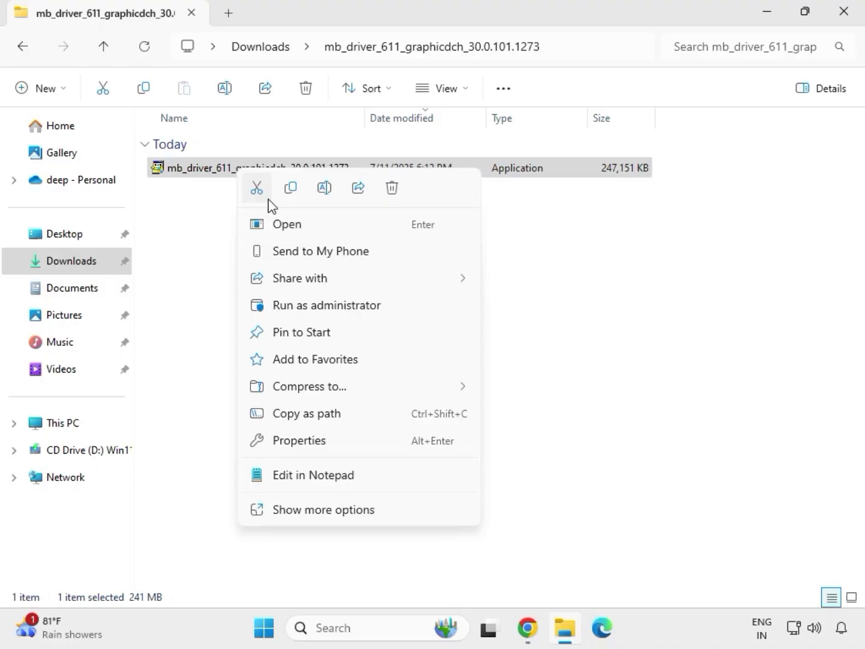
pyautogui.click(329, 306)
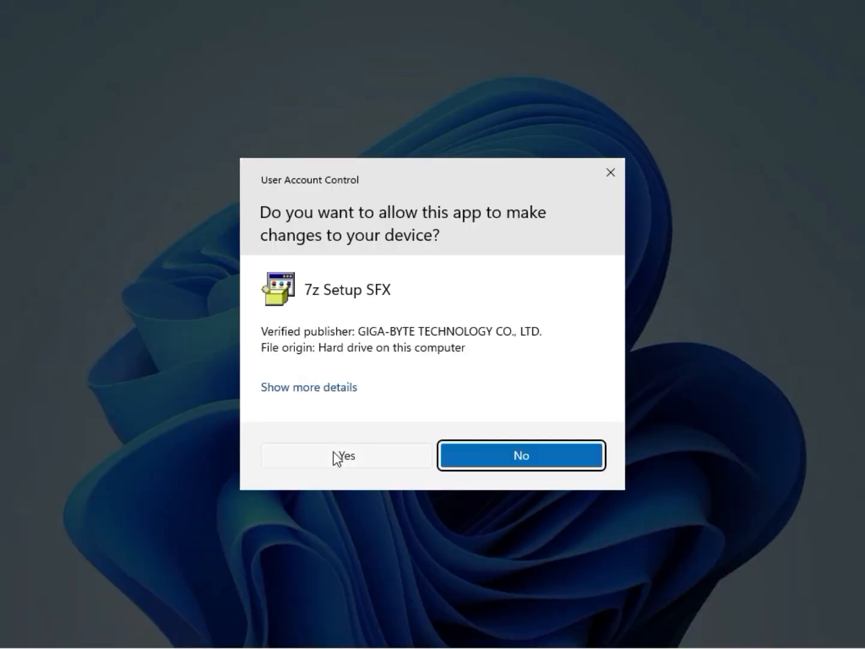
pyautogui.click(336, 458)
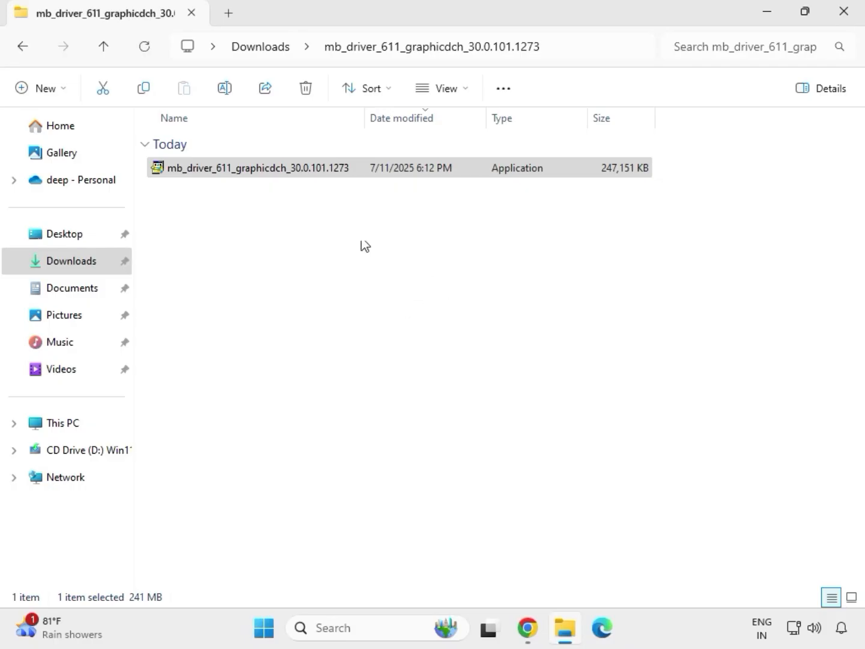
# - Return to Downloads and open the 9225.1_UAD_Win10_Win11_2021_0824_123850_WHQL_1458 folder inside the extracted mb_driver_realtekdch_6.0.9225.1 folder
pyautogui.click(270, 52)
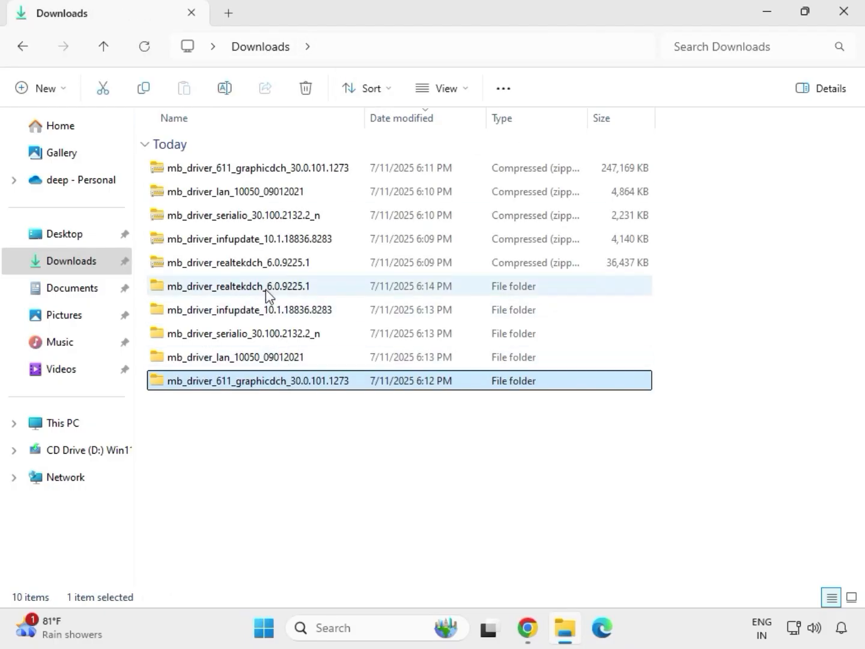
pyautogui.doubleClick(265, 288)
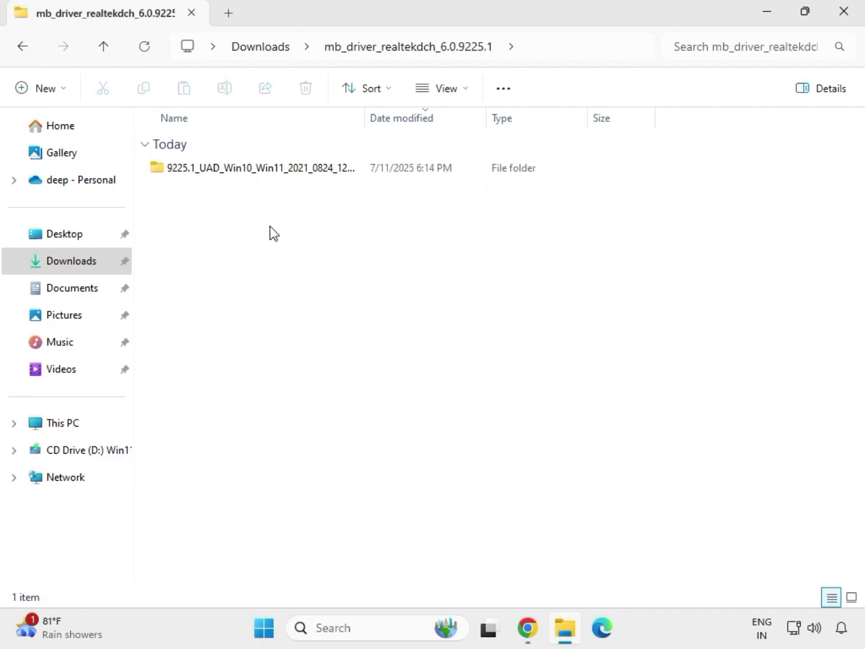
pyautogui.doubleClick(253, 167)
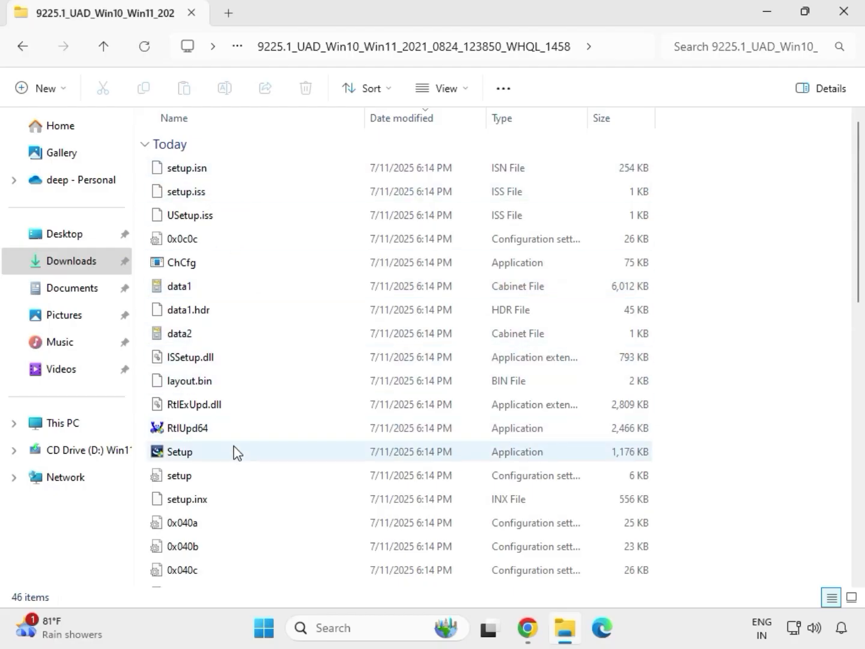
# - Run the Realtek Setup application as administrator with its changes allowed, and complete the audio driver wizard without restarting the computer
pyautogui.click(187, 455)
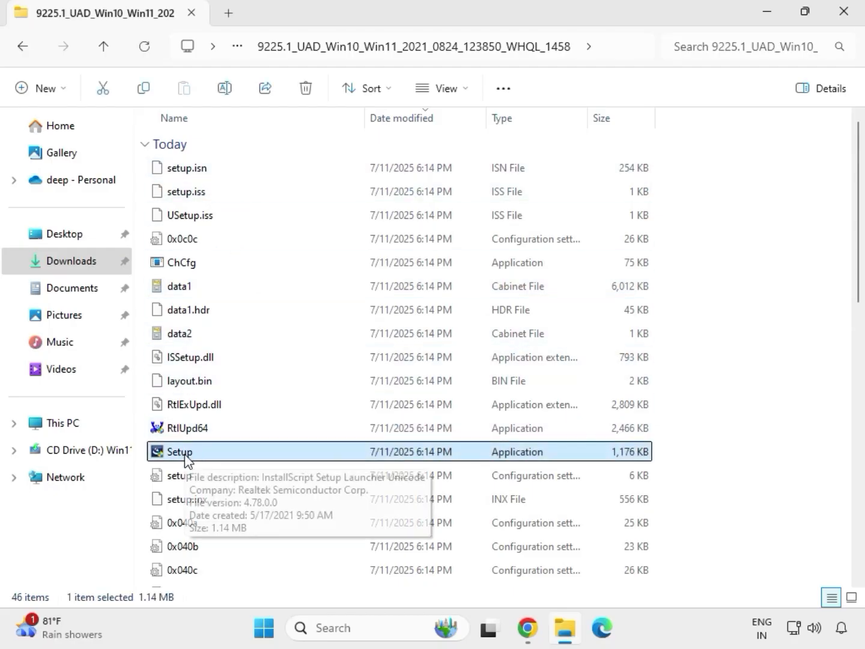
pyautogui.rightClick(198, 459)
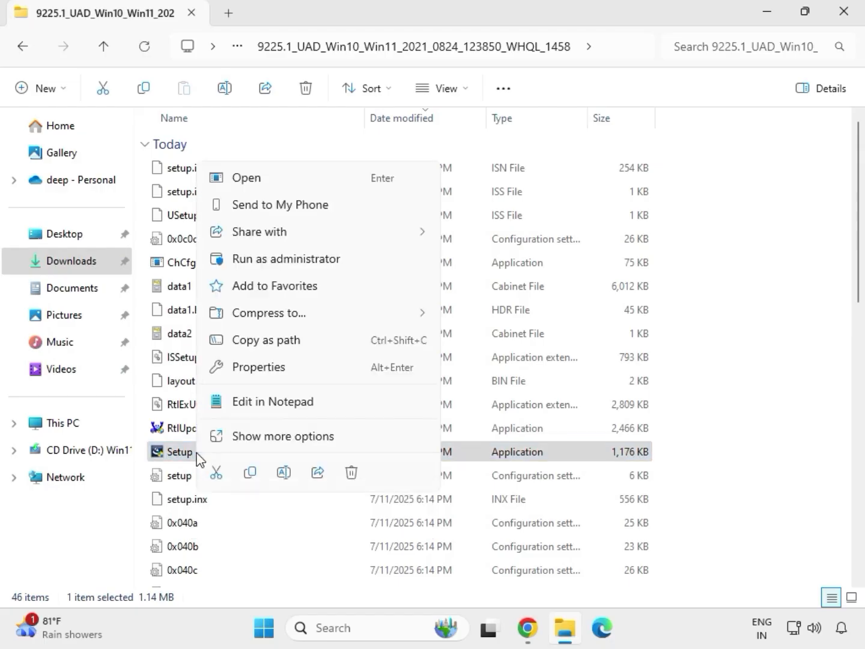
pyautogui.click(264, 260)
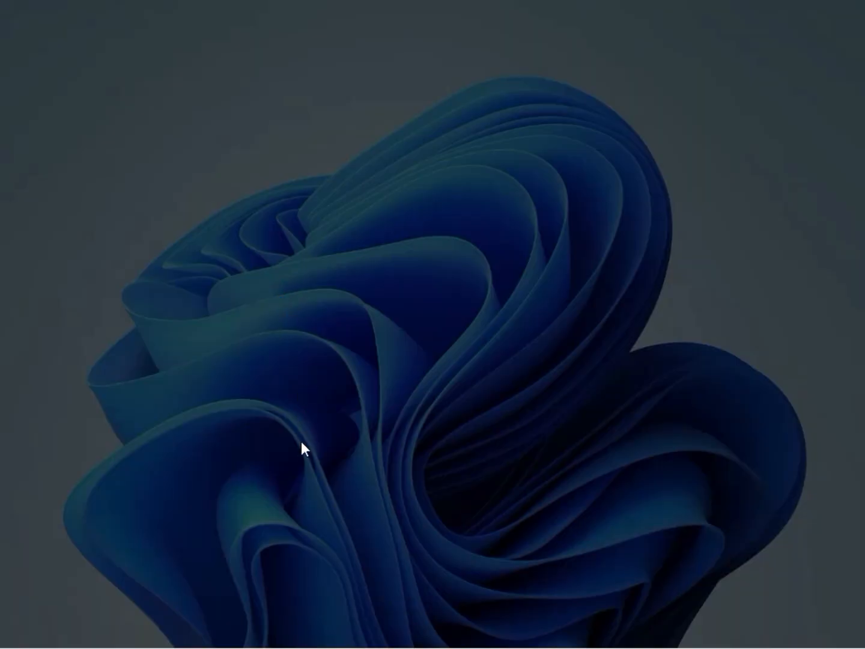
pyautogui.click(306, 453)
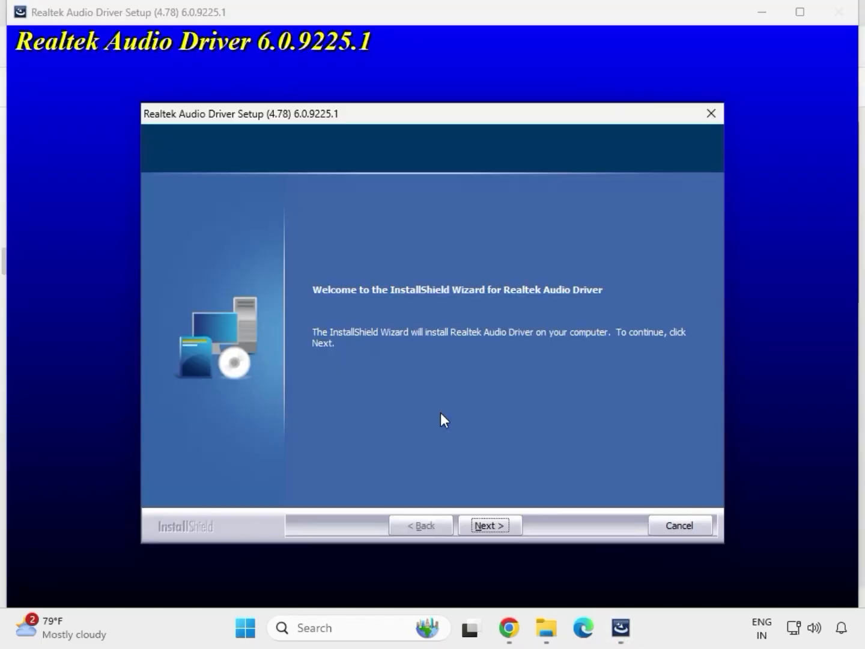
pyautogui.click(491, 523)
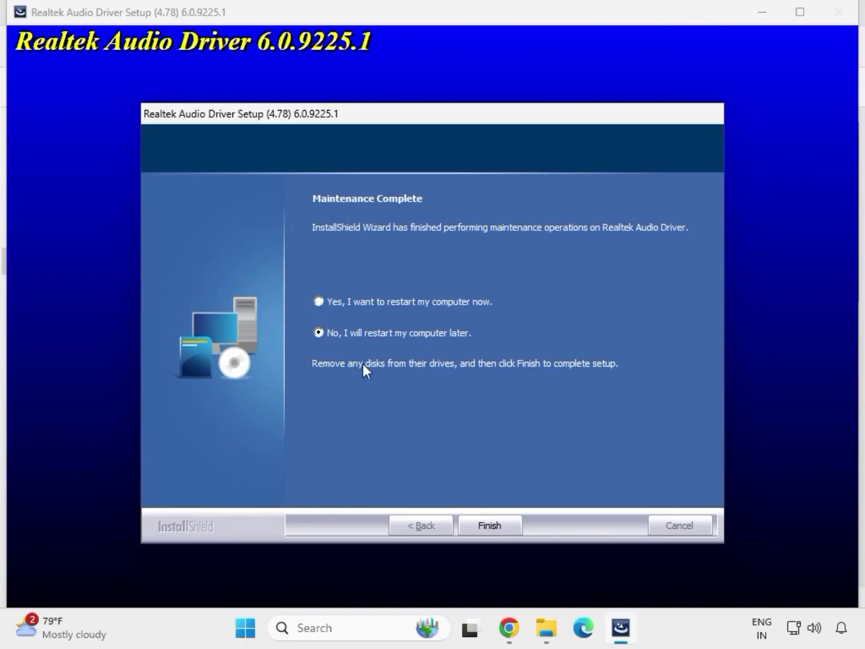
pyautogui.click(487, 524)
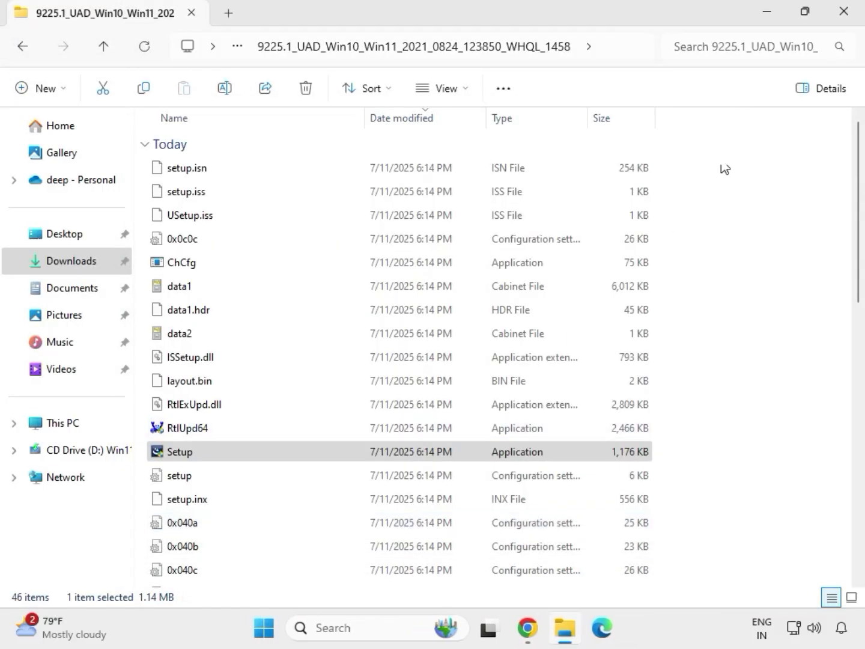